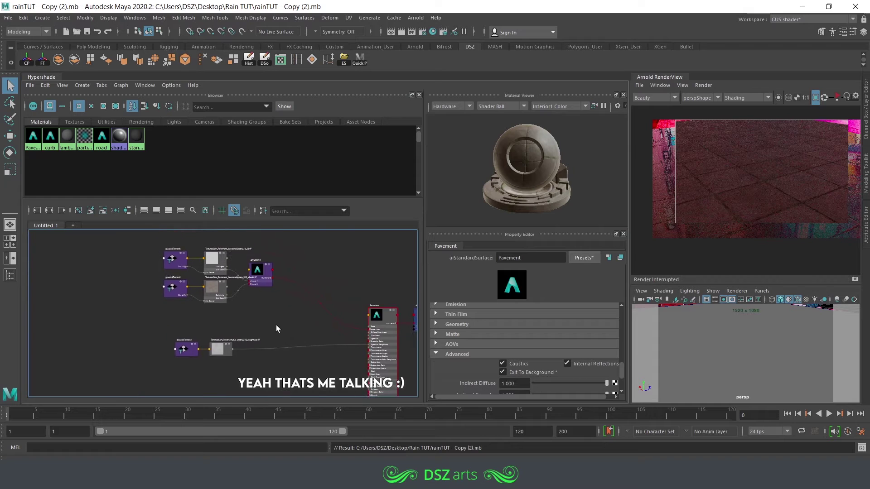
Step: Examine the base colour, roughness and normal map node groups that feed the Pavement material in the Hypershade graph
alt+middle_drag(354, 308, 327, 321)
alt+right_drag(327, 320, 293, 330)
alt+middle_drag(292, 334, 287, 239)
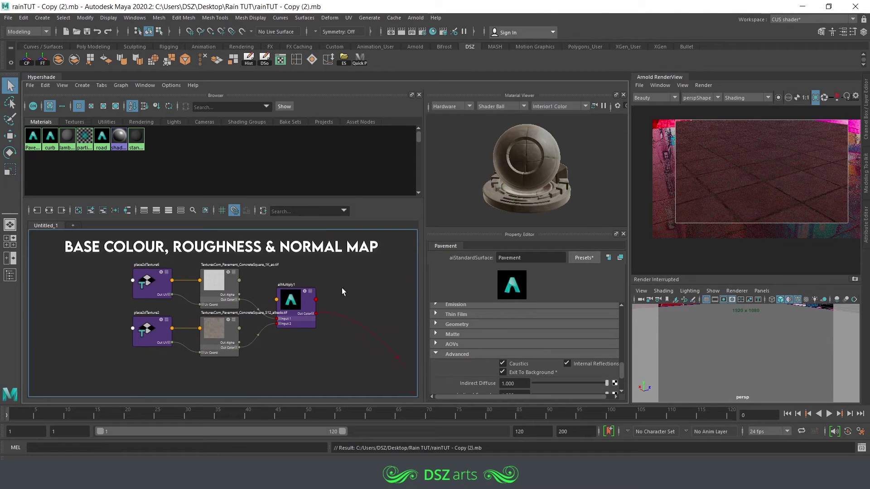
drag(341, 287, 130, 361)
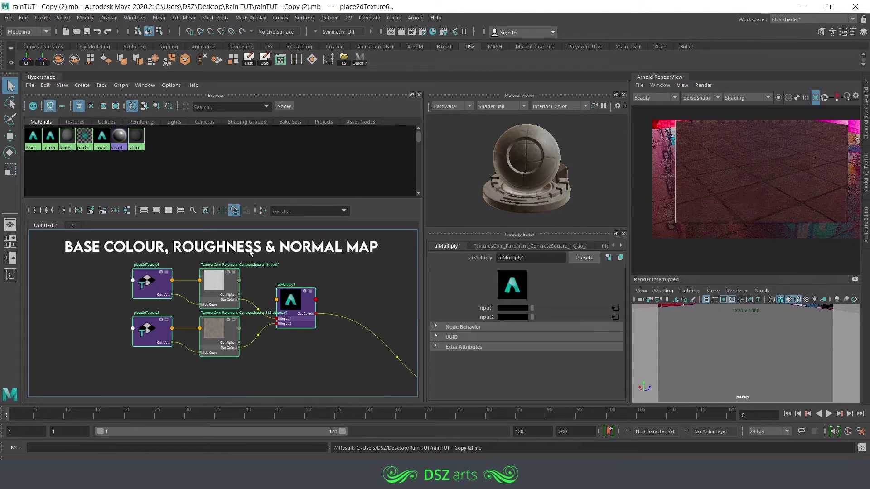
drag(152, 276, 146, 281)
alt+middle_drag(342, 361, 329, 256)
drag(330, 290, 123, 362)
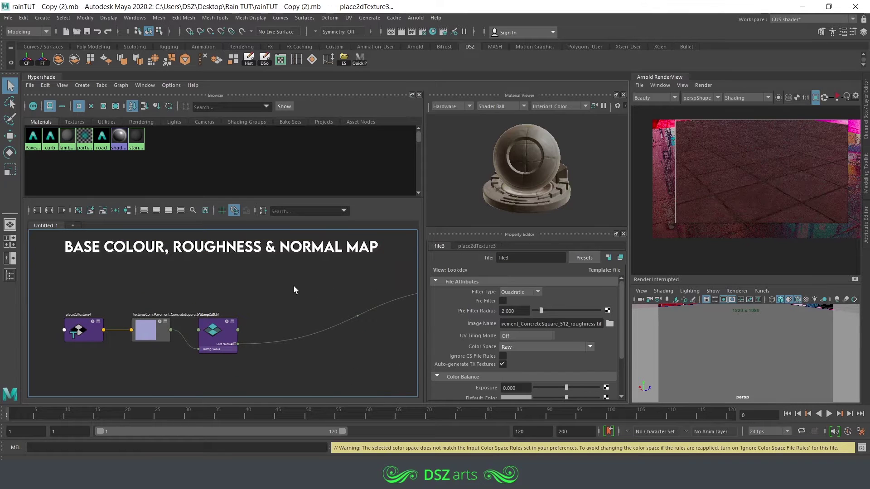
click(223, 350)
alt+middle_drag(271, 278, 230, 353)
alt+right_drag(231, 353, 281, 329)
alt+middle_drag(281, 329, 278, 337)
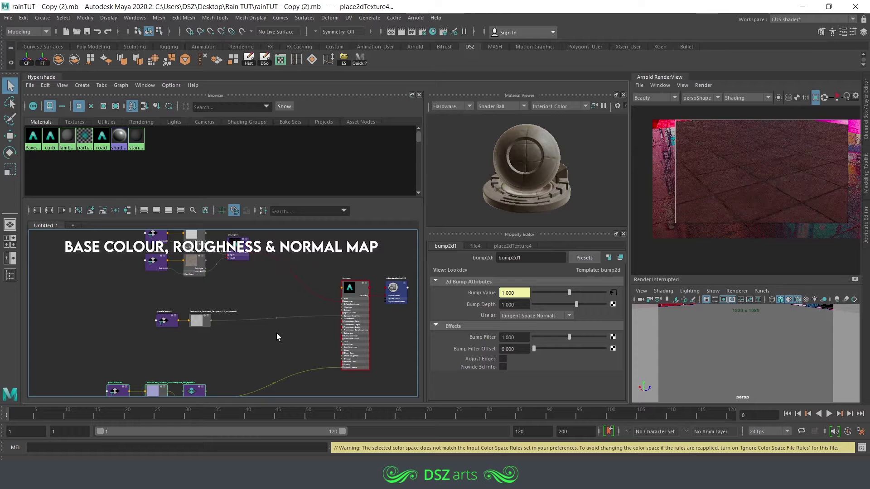
alt+right_drag(276, 333, 298, 287)
alt+middle_drag(267, 244, 267, 323)
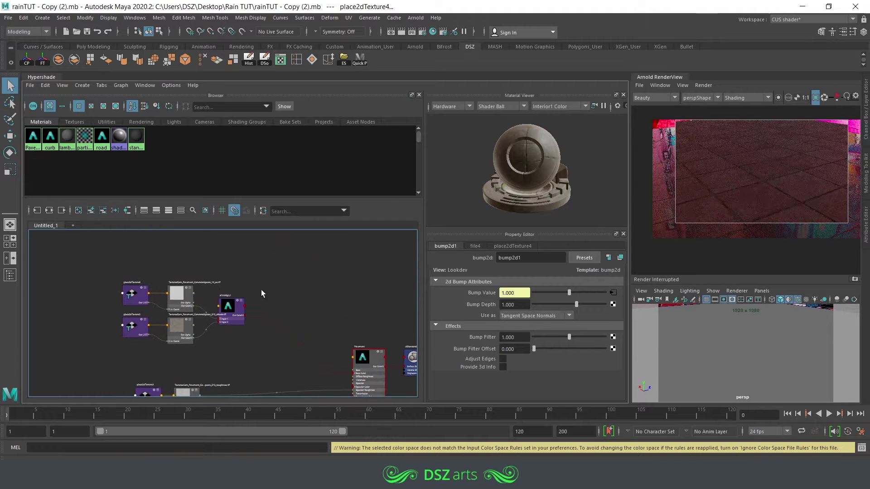
Step: Move the base colour, roughness and normal map node groups farther away from the Pavement material node
double_click(234, 322)
drag(238, 313, 206, 307)
alt+middle_drag(236, 350, 285, 271)
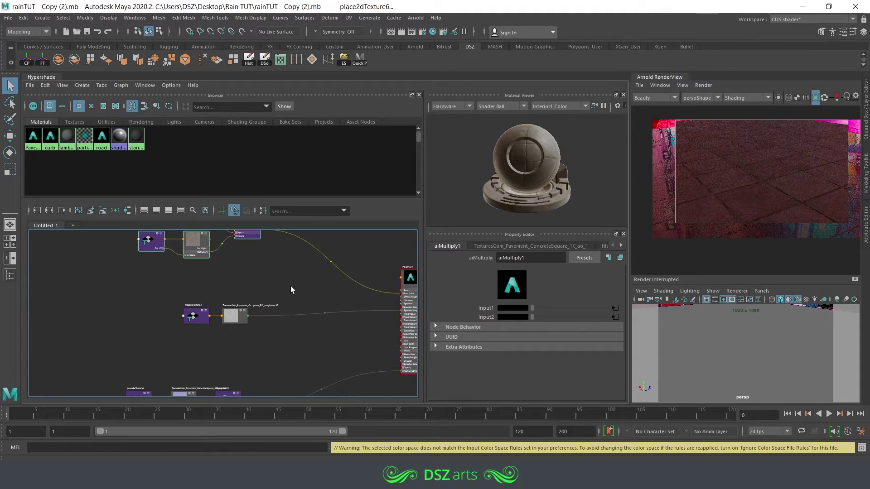
drag(291, 287, 159, 347)
drag(244, 321, 192, 314)
alt+middle_drag(238, 352, 255, 308)
drag(287, 324, 159, 365)
drag(249, 360, 229, 364)
alt+middle_drag(305, 290, 261, 371)
click(285, 331)
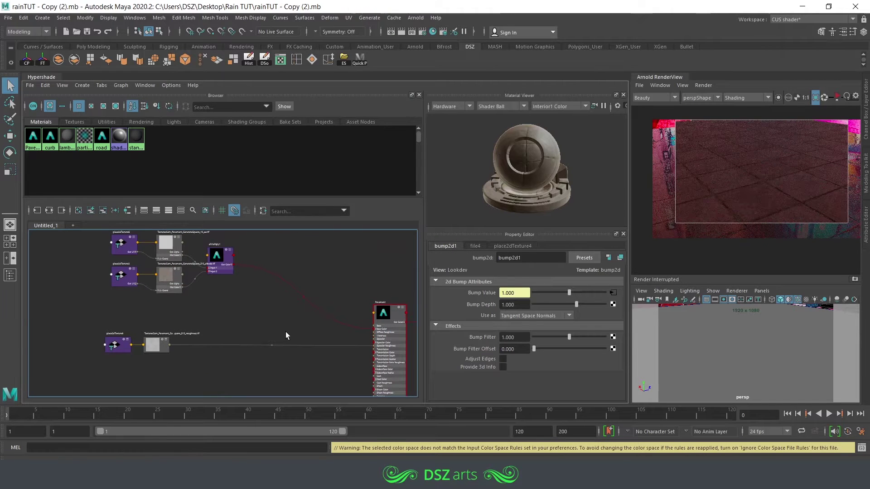
Step: Create an aiNoise node between the roughness texture and the normal map nodes
alt+right_drag(286, 332, 330, 331)
alt+middle_drag(322, 354, 261, 292)
alt+middle_drag(215, 341, 316, 300)
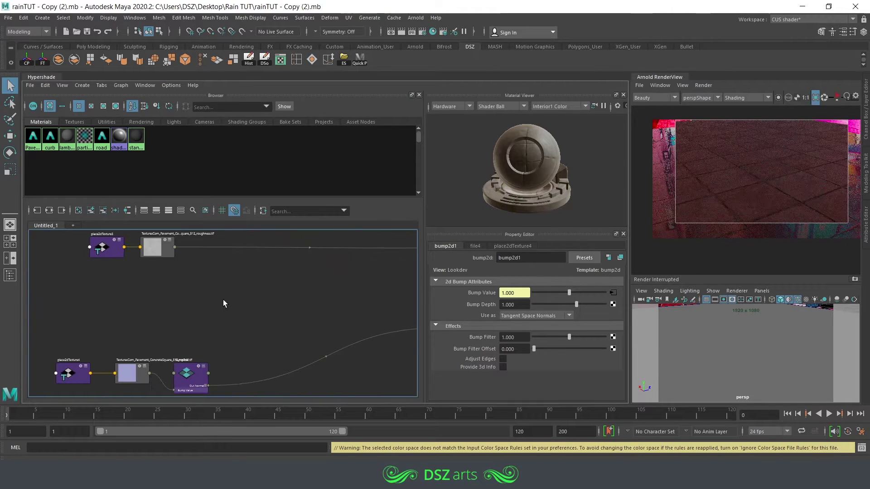
key(Tab)
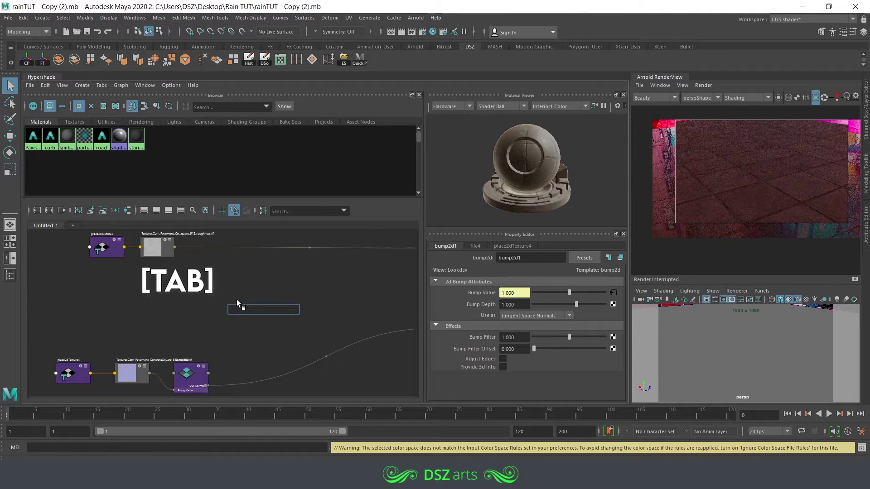
text(noise)
key(Return)
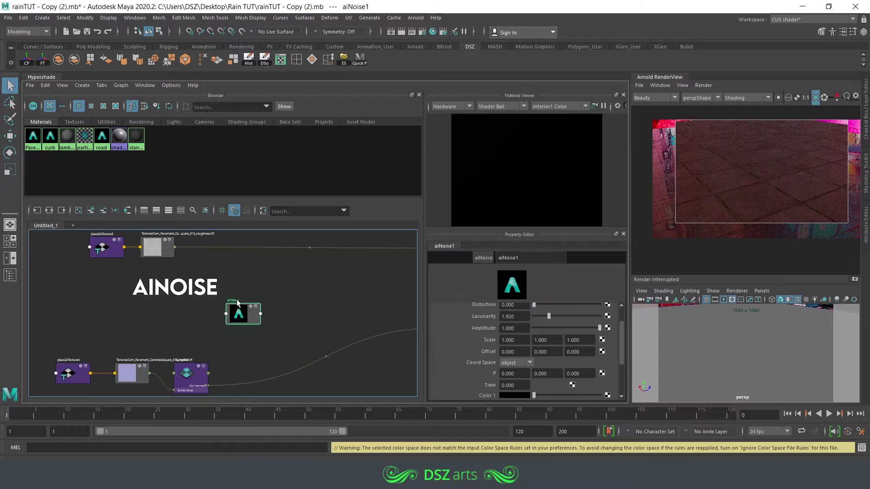
Step: Run the Arnold render in Isolate Selected display mode and move the aiNoise node farther from the material
alt+middle_drag(305, 305, 222, 313)
alt+middle_drag(379, 255, 312, 281)
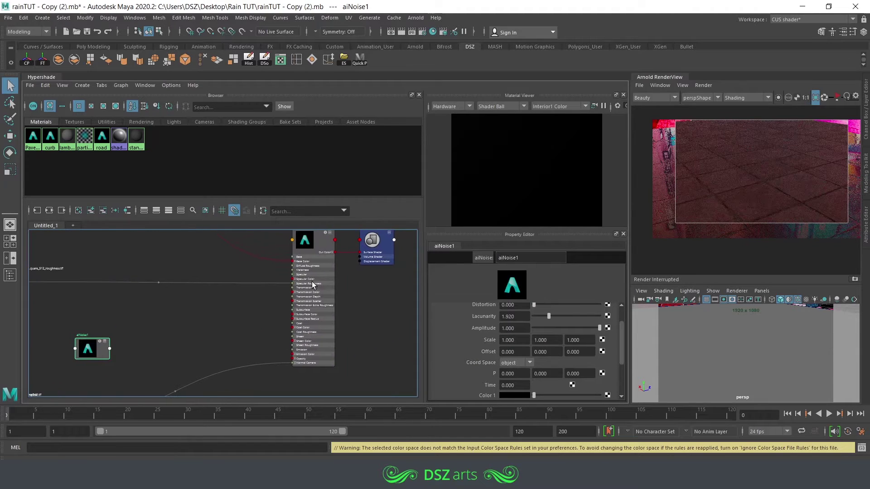
click(837, 97)
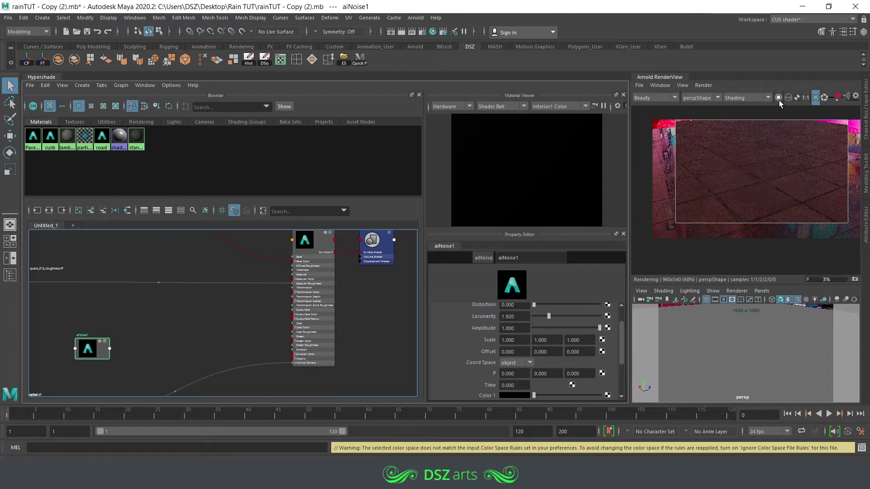
click(725, 98)
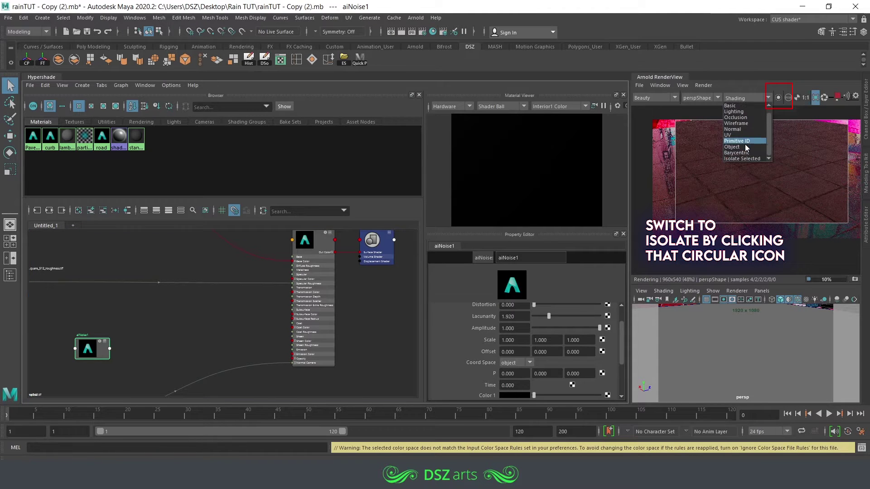
click(740, 158)
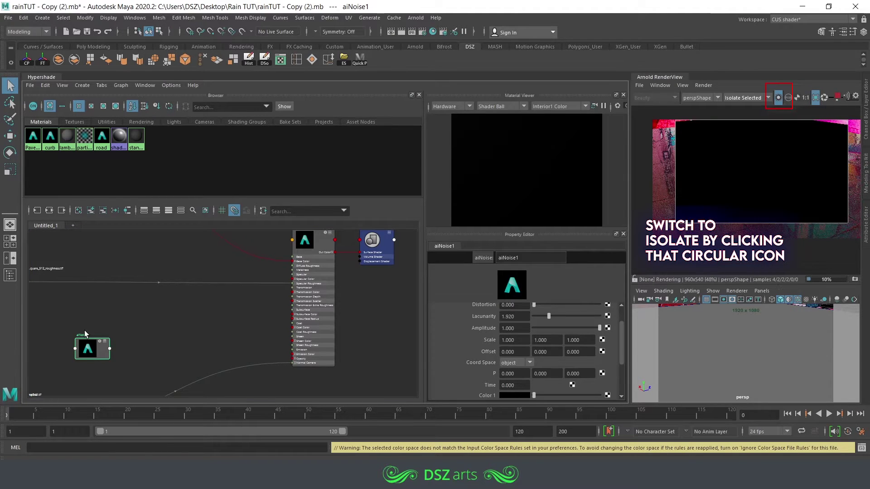
middle_drag(126, 369, 221, 345)
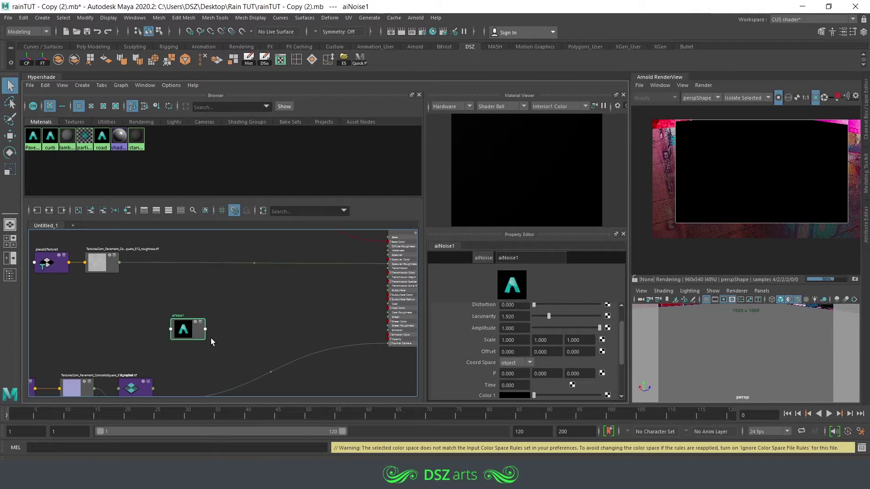
drag(198, 338, 188, 330)
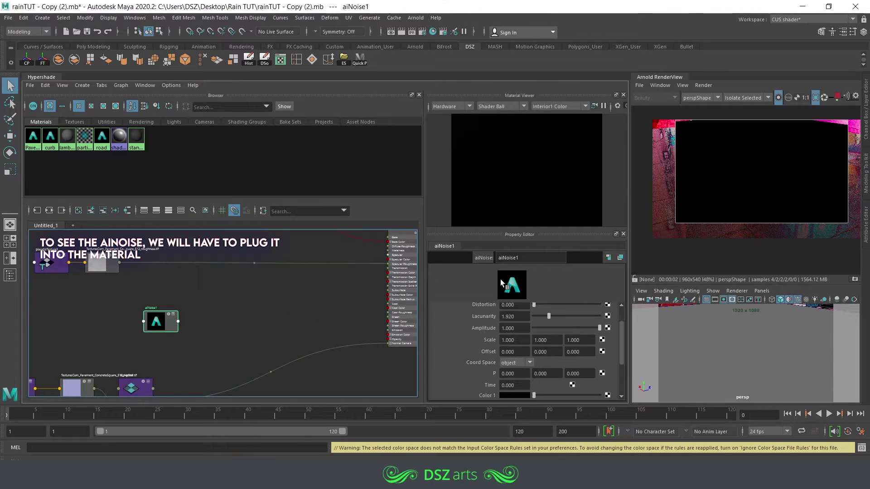
Step: Set the Coat weight of the Pavement material to 1.000
middle_drag(311, 309, 257, 316)
scroll(239, 322, up, 2)
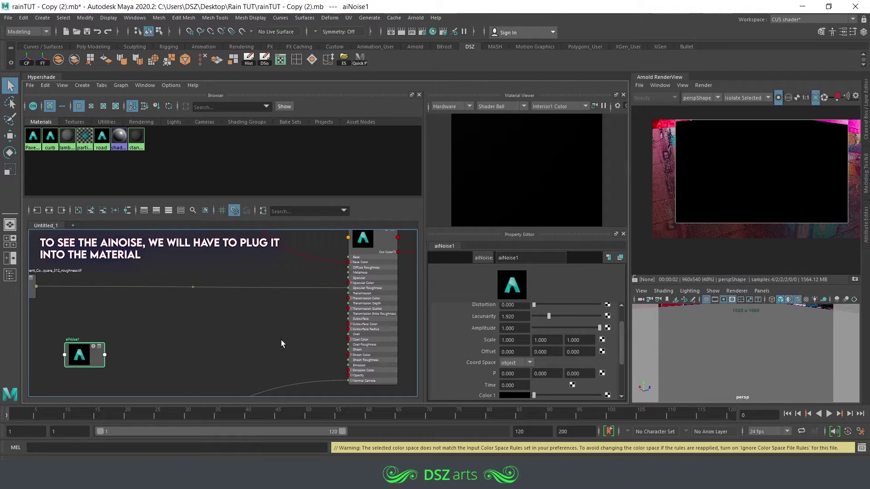
middle_drag(281, 343, 218, 341)
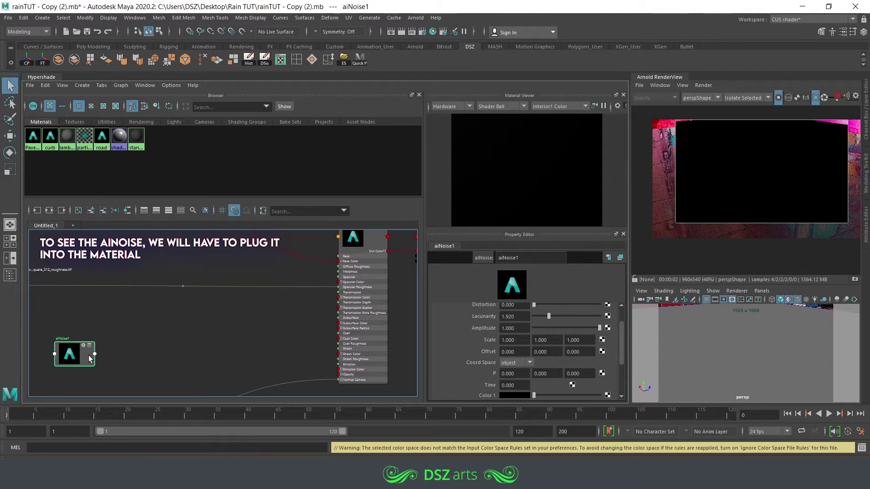
click(377, 319)
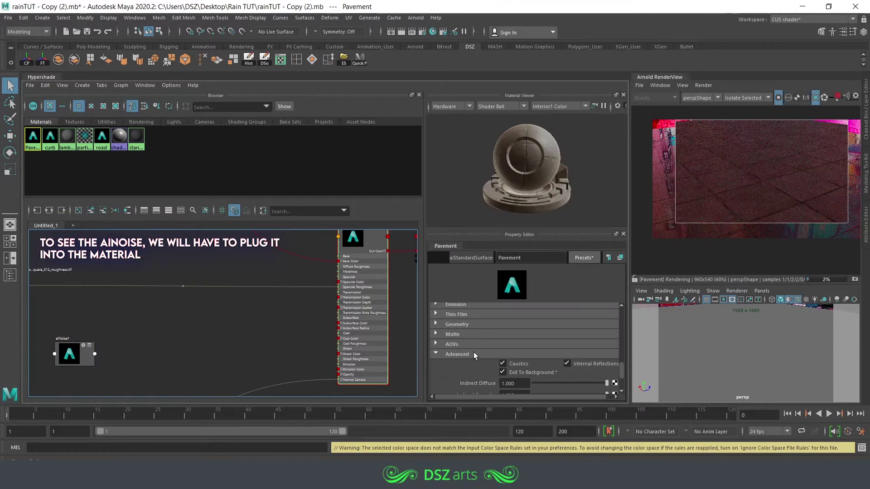
scroll(461, 329, up, 3)
click(460, 333)
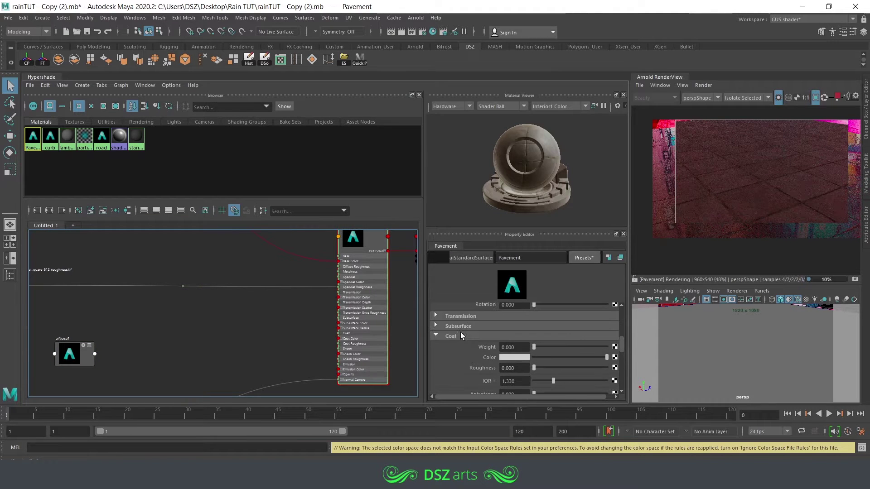
drag(534, 348, 607, 347)
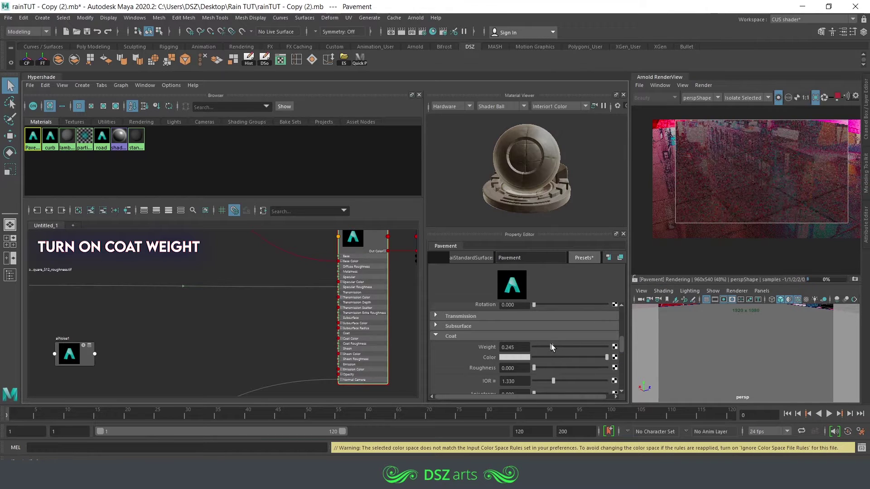
drag(567, 347, 608, 348)
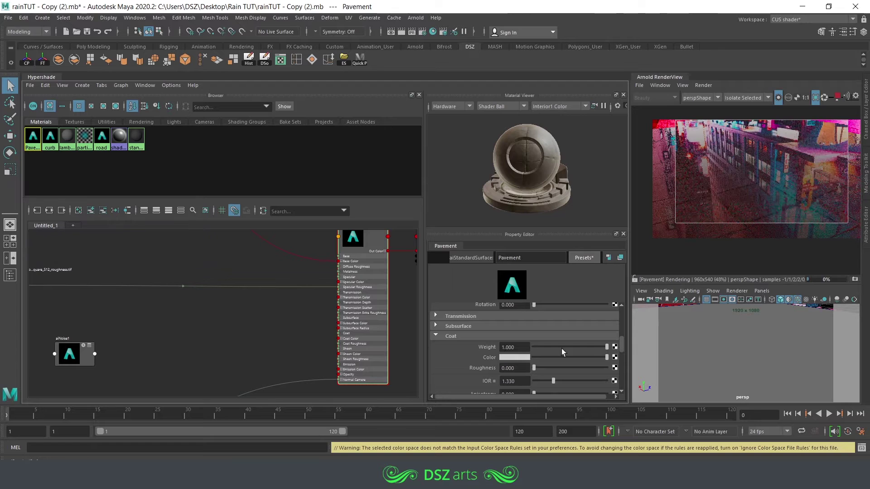
scroll(487, 351, up, 4)
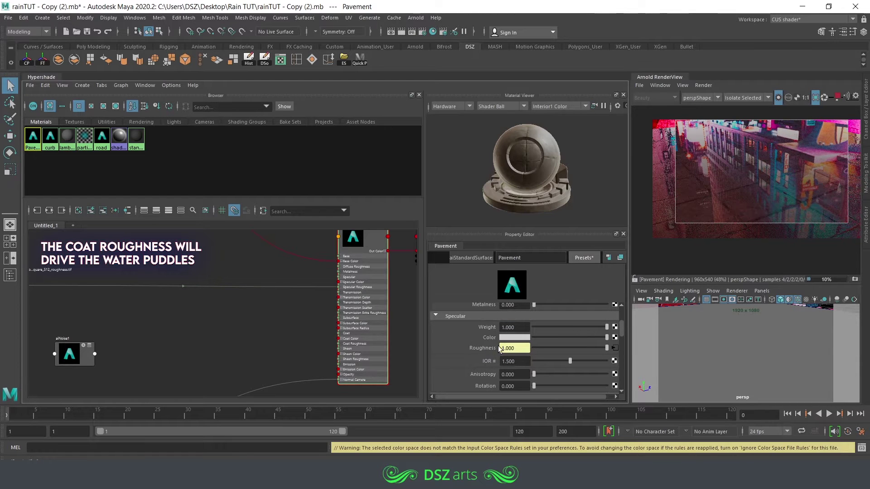
scroll(526, 338, down, 4)
Step: Create an aiRange node between the aiNoise node and the Pavement material, leaving room between the two utility nodes
alt+middle_drag(142, 339, 190, 322)
mouse_move(131, 339)
mouse_down()
mouse_move(122, 330)
mouse_move(131, 330)
mouse_up()
click(191, 319)
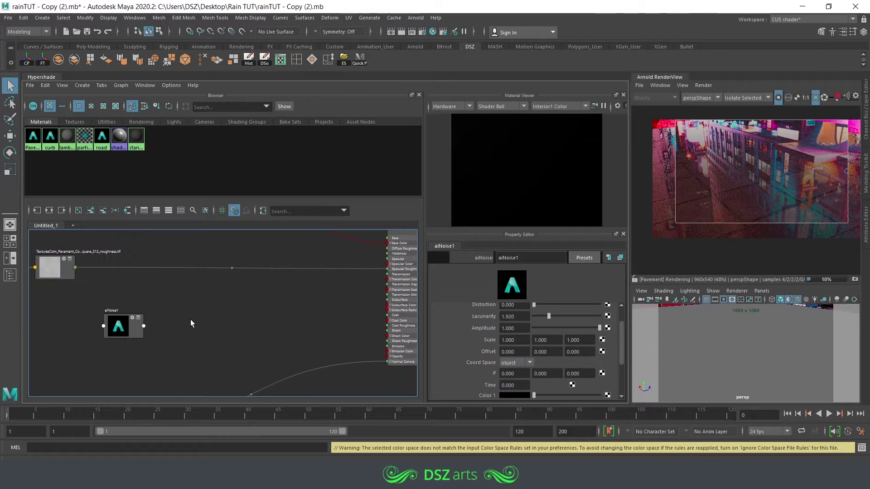
key(Tab)
text(ran)
key(Down)
key(Down)
key(Down)
key(Return)
drag(135, 326, 124, 326)
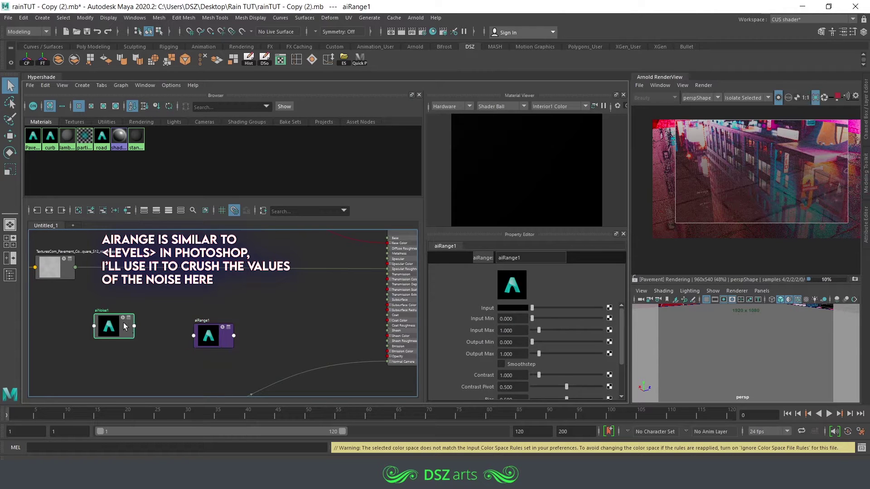
Step: Expose the ports of both utility nodes and connect aiNoise's Out Color to aiRange's Input
key(3)
click(214, 336)
key(2)
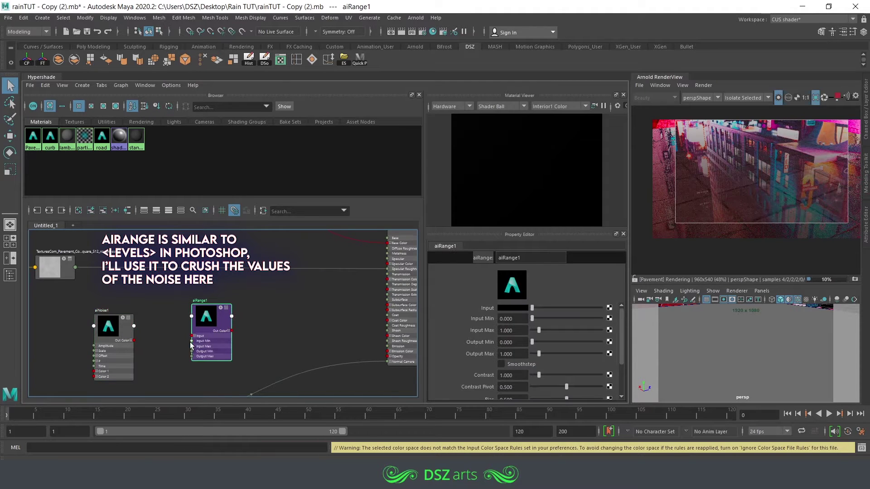
drag(138, 335, 193, 335)
Step: Connect aiRange's Out Color R to the Coat Roughness of the Pavement material
alt+middle_drag(236, 308, 160, 330)
click(171, 320)
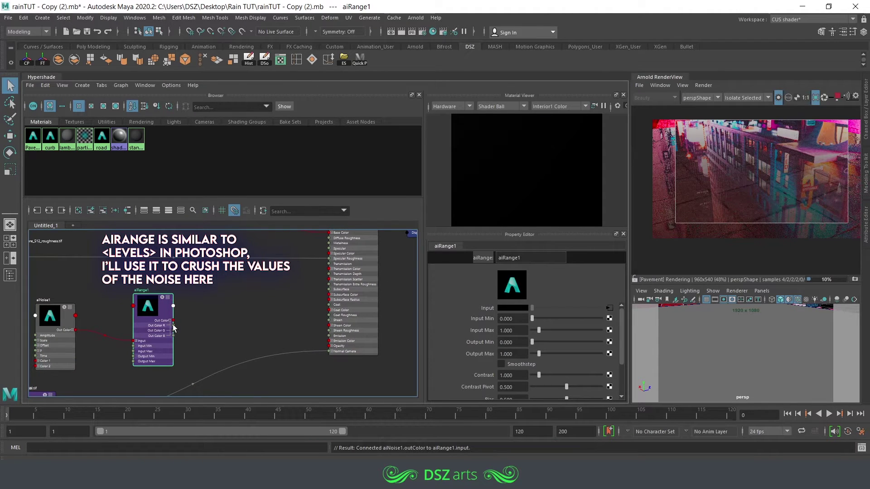
drag(172, 326, 324, 315)
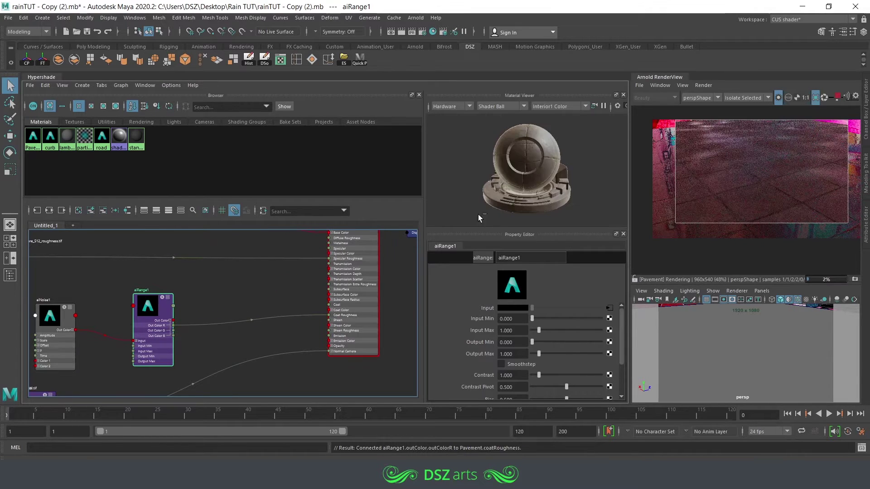
Step: Preview the isolated aiNoise pattern on the pavement in the render from a slightly changed camera angle
click(65, 338)
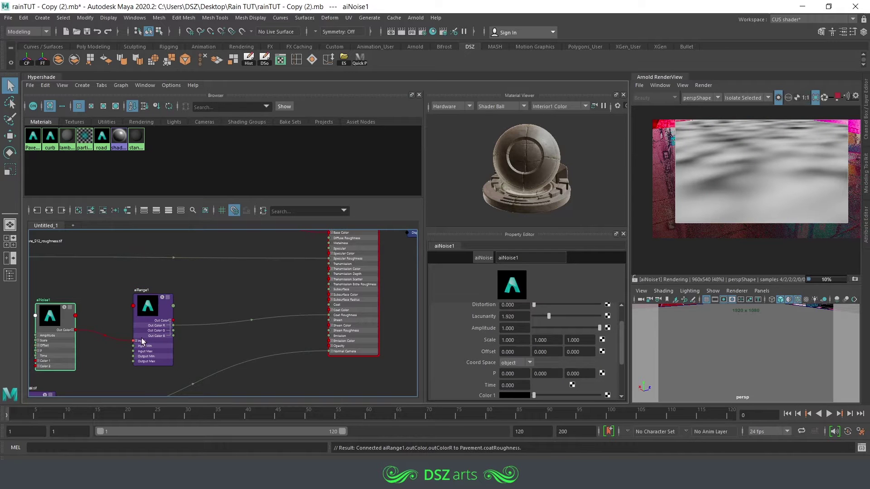
key(ctrl+s)
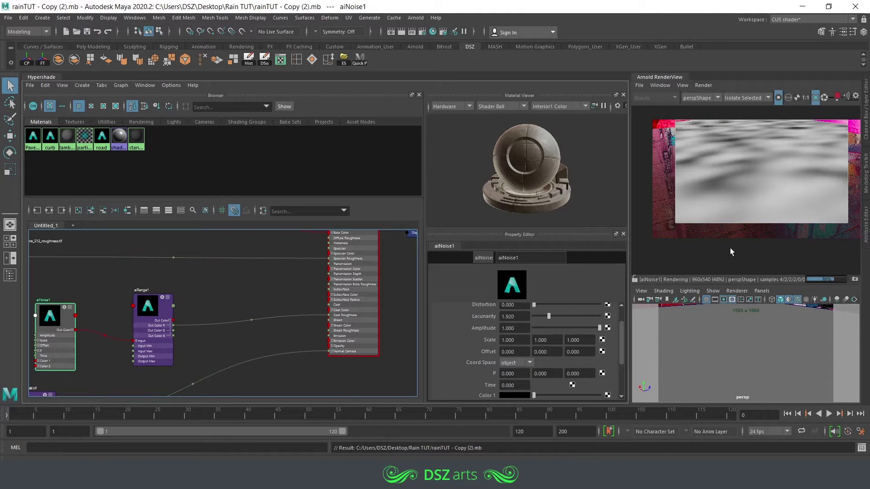
mouse_move(746, 341)
alt+mouse_down()
mouse_move(759, 350)
mouse_move(742, 343)
alt+mouse_up()
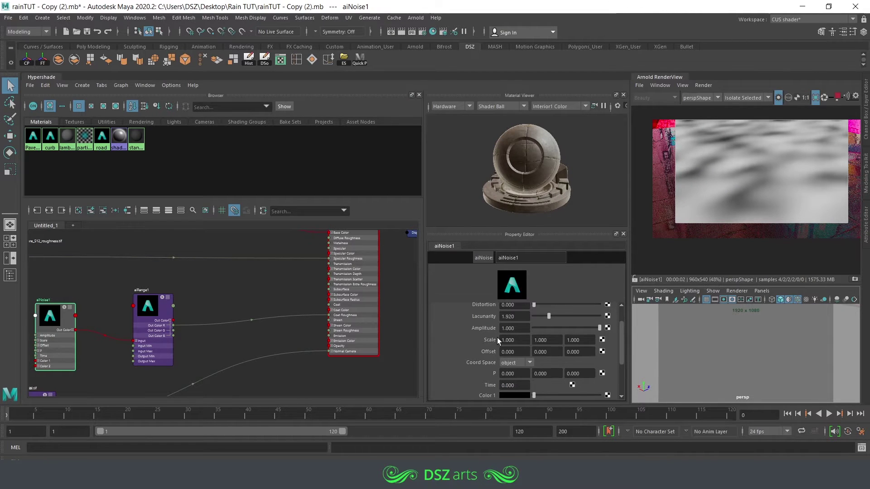
alt+middle_drag(227, 350, 247, 334)
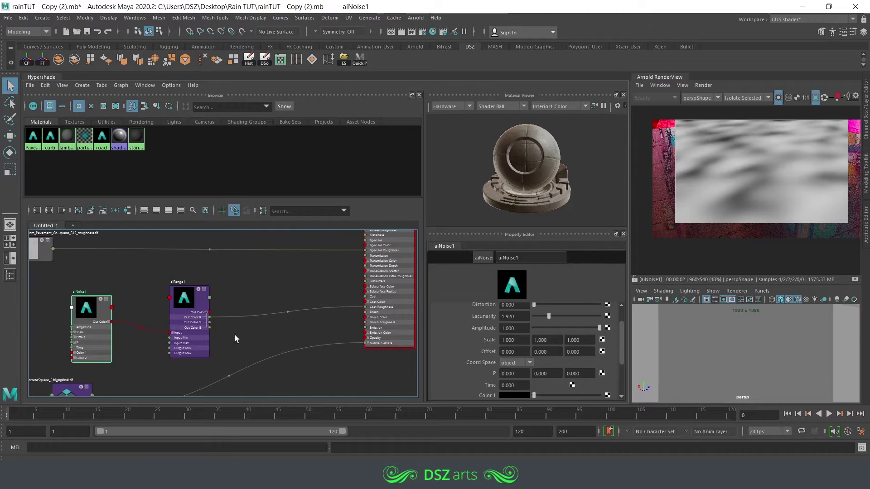
Step: Collapse the aiRange node closer to aiNoise and set its Input Min to 0.340 and Input Max to 0.860
drag(199, 325, 173, 332)
key(1)
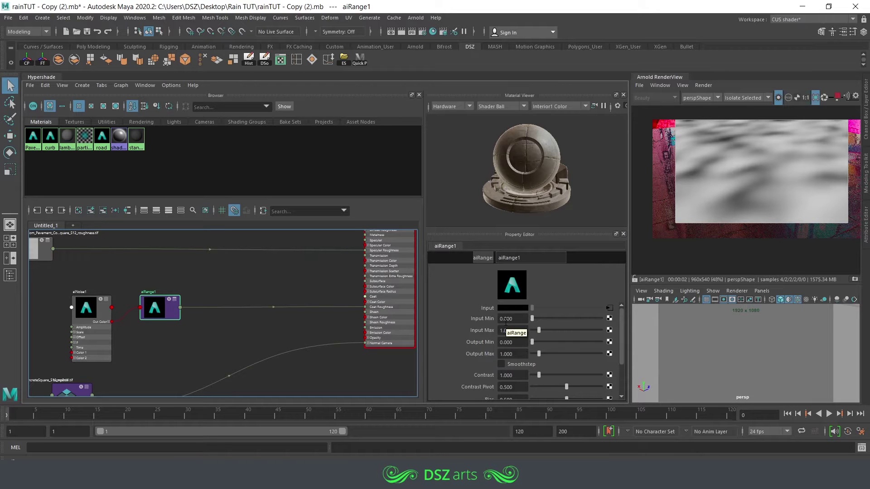
ctrl+drag(514, 319, 531, 317)
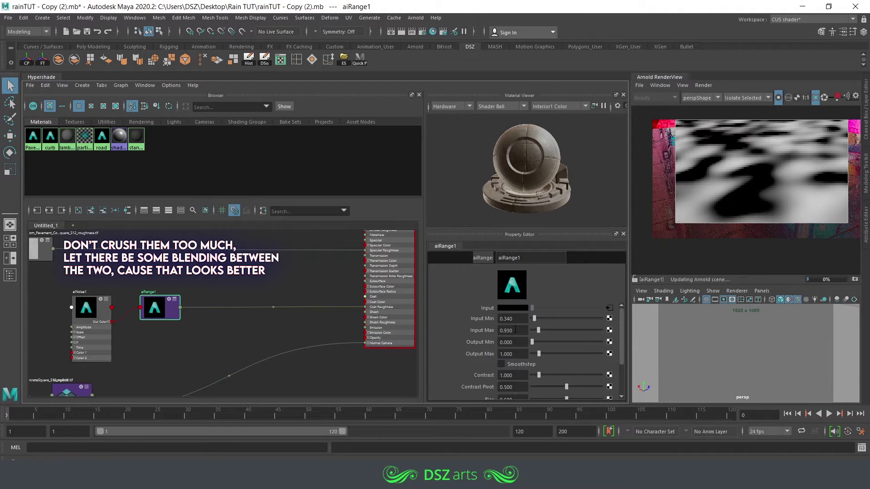
ctrl+drag(518, 330, 513, 325)
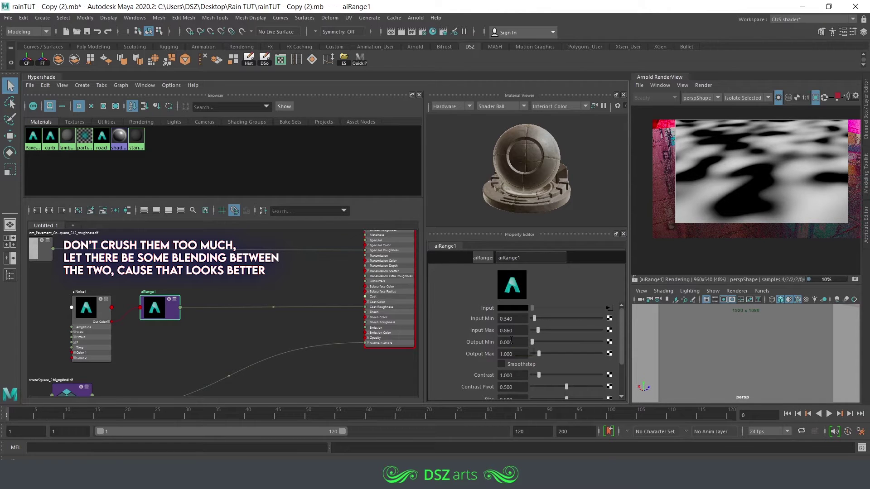
Step: Set aiRange's Output Min to -0.040 and Output Max to 0.960, and check its isolated pattern from a different camera angle
ctrl+drag(511, 342, 509, 343)
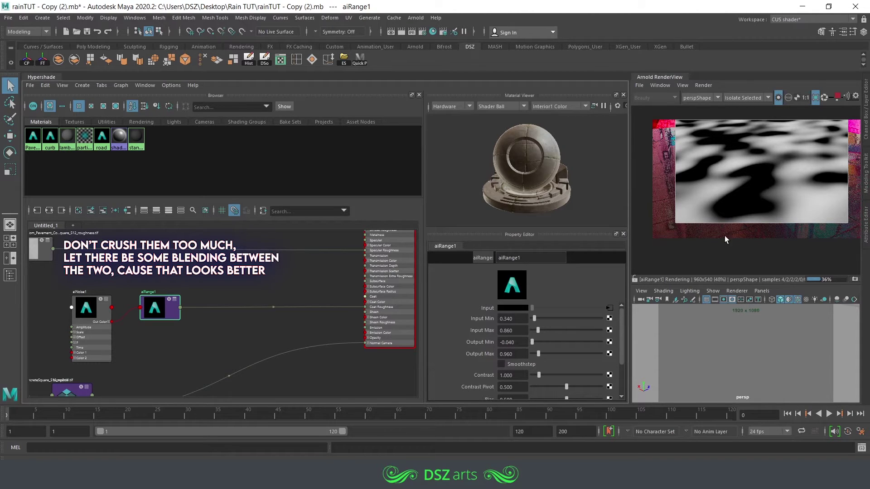
click(751, 327)
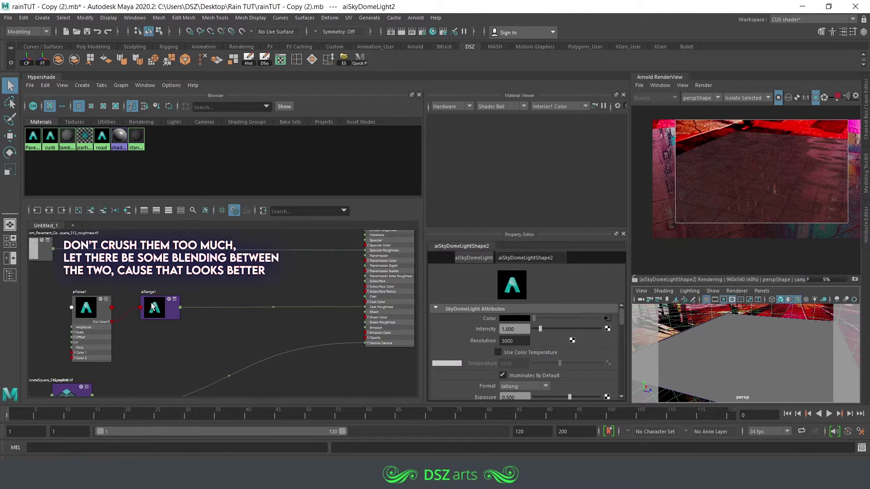
drag(153, 306, 153, 297)
alt+drag(749, 346, 810, 350)
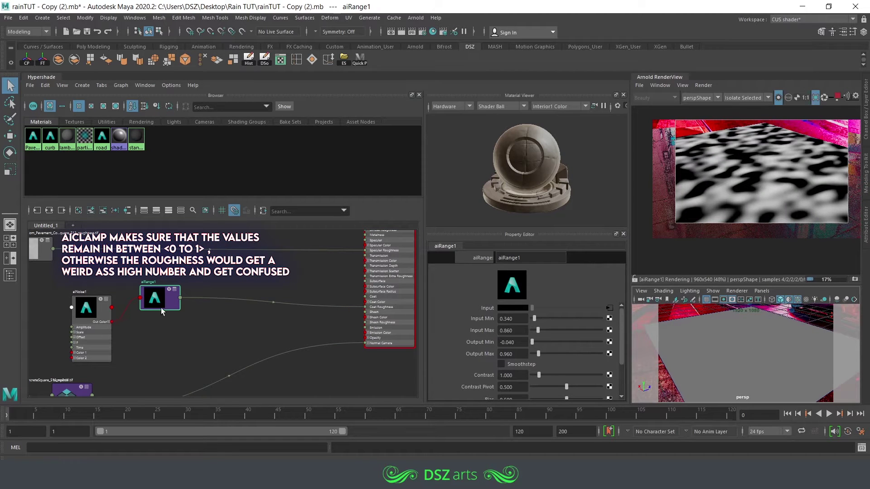
key(ctrl+z)
Step: Create an aiClamp node between aiRange and the Pavement material
alt+middle_drag(220, 285, 219, 277)
click(243, 290)
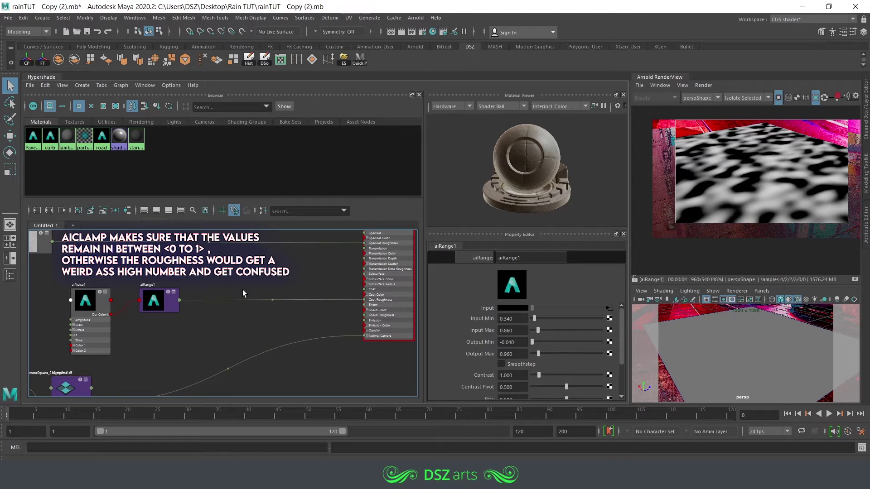
key(Tab)
text(cla)
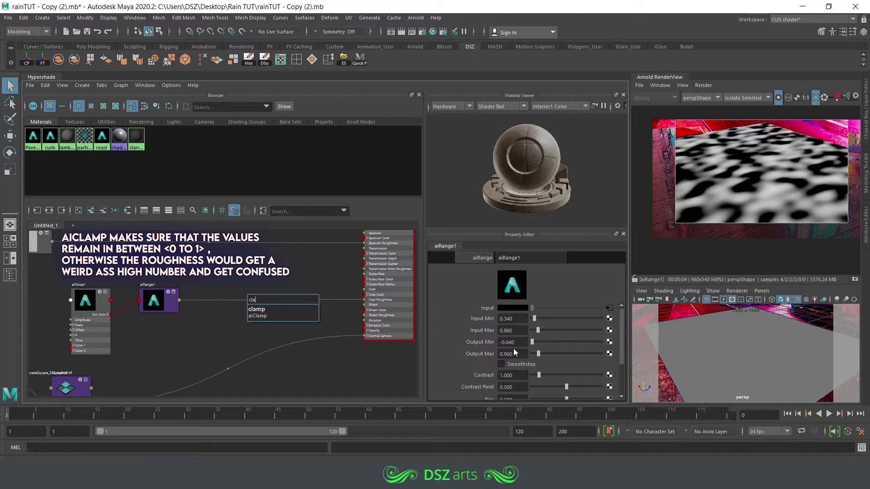
key(Down)
key(Down)
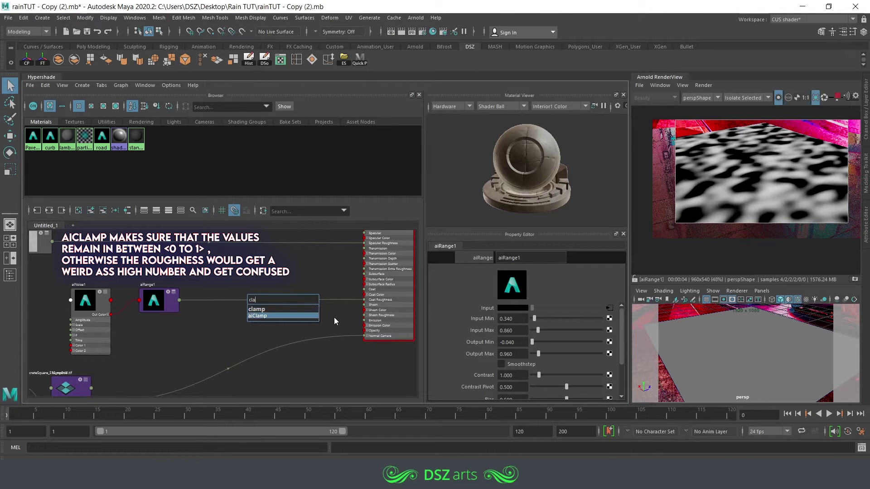
key(Return)
Step: Expand aiRange's ports and connect its Out Color to aiClamp's Input
scroll(258, 321, up, 2)
click(140, 290)
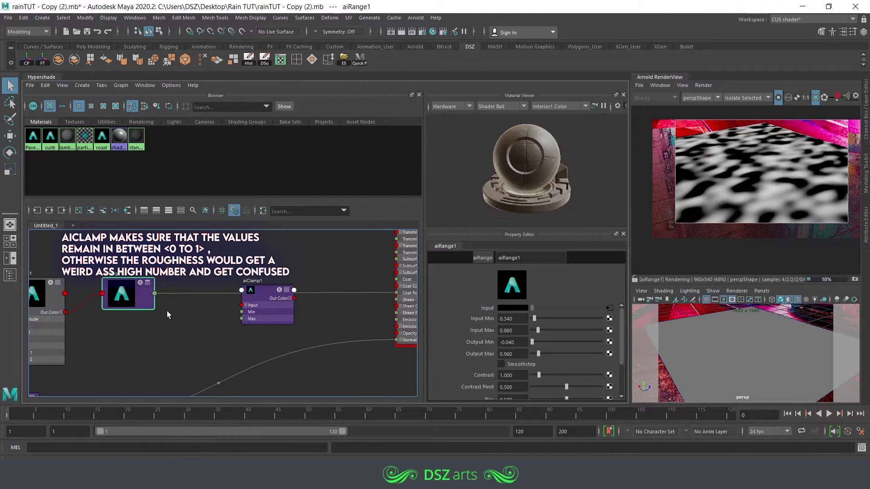
key(3)
drag(154, 313, 243, 305)
alt+middle_drag(283, 284, 212, 297)
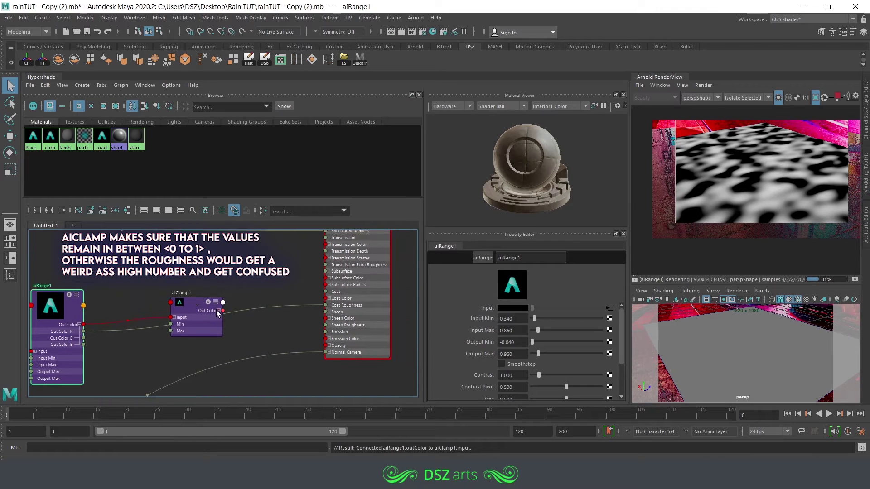
Step: Connect aiClamp's Out Color R to the Coat Roughness of the Pavement material
click(219, 310)
drag(223, 317, 333, 304)
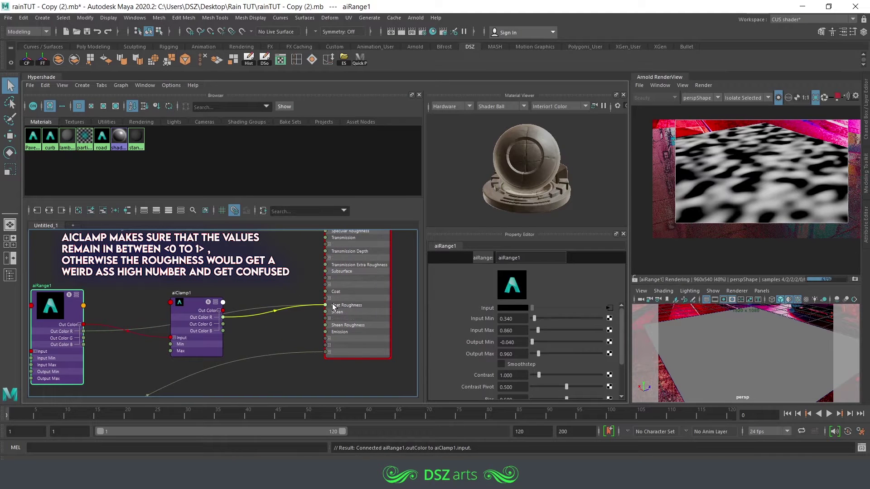
click(193, 325)
Step: Collapse the aiNoise and aiRange nodes, line them up, and move them together with aiClamp away from the Pavement material
scroll(271, 313, down, 2)
alt+middle_drag(268, 319, 280, 318)
drag(181, 328, 183, 309)
key(1)
click(126, 315)
key(1)
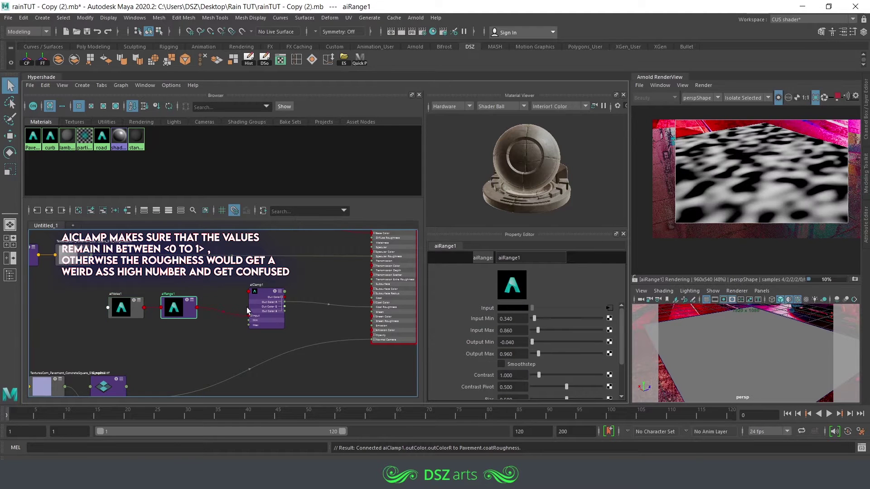
drag(73, 284, 165, 314)
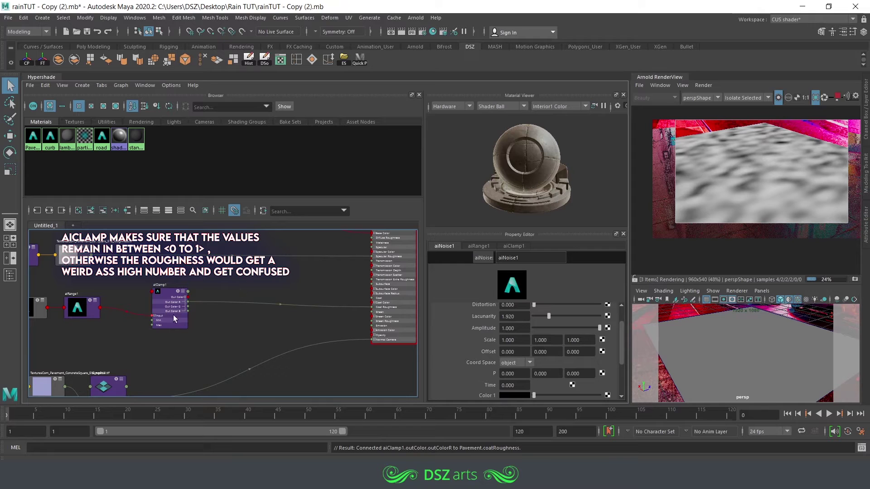
Step: Rename the aiClamp node as Puddle_MSK and save the scene
click(171, 312)
scroll(173, 319, up, 3)
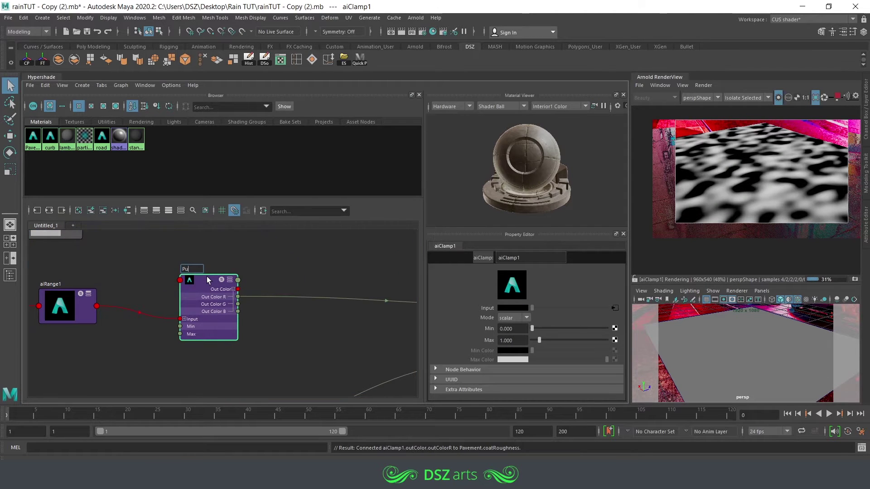
text(K)
key(Return)
key(ctrl+s)
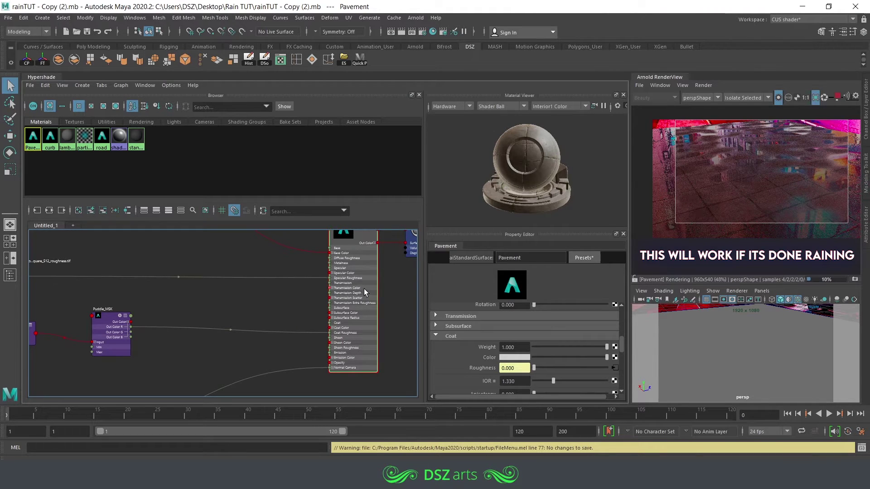
Step: Examine the wet pavement render from several camera angles and compare it with the isolated Puddle_MSK pattern
alt+drag(788, 335, 744, 337)
alt+middle_drag(744, 337, 753, 336)
mouse_move(753, 336)
alt+mouse_down()
mouse_move(738, 340)
mouse_move(757, 338)
alt+mouse_up()
alt+middle_drag(740, 350, 743, 347)
alt+drag(721, 346, 738, 350)
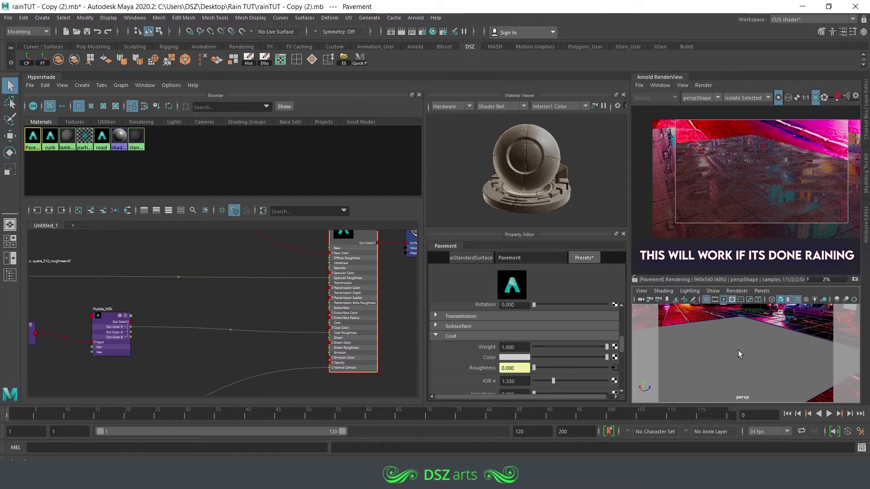
alt+right_drag(708, 351, 766, 354)
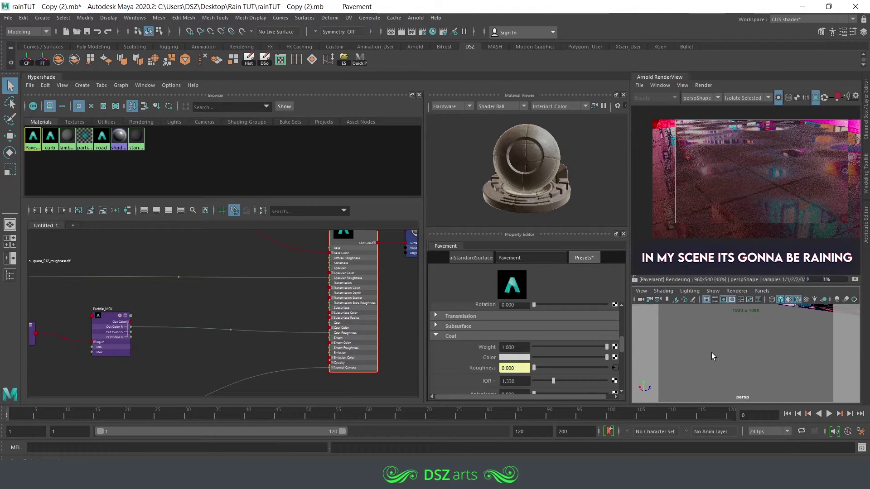
click(124, 340)
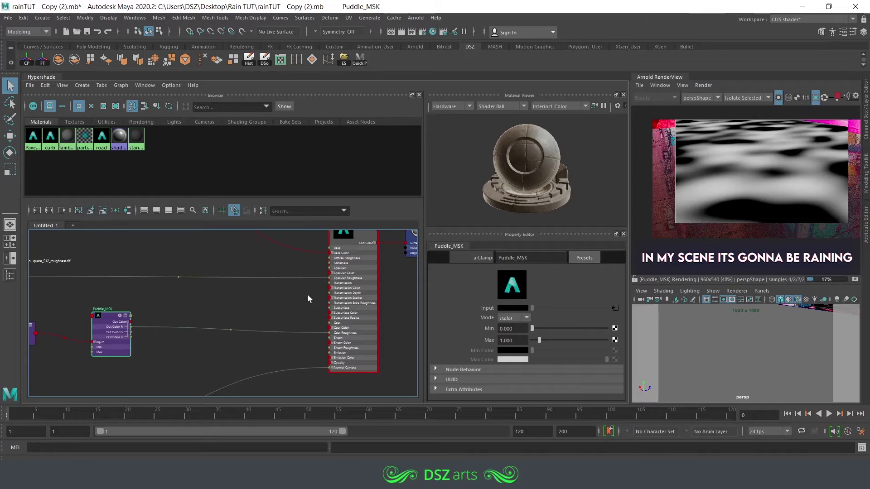
alt+middle_drag(280, 322, 321, 290)
mouse_move(179, 309)
mouse_down()
mouse_move(169, 308)
mouse_move(178, 310)
mouse_up()
alt+middle_drag(320, 271, 284, 305)
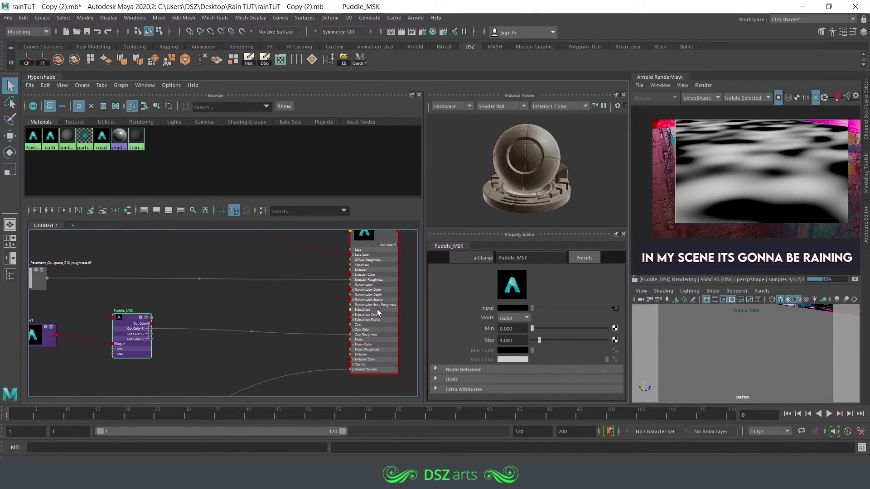
drag(377, 309, 368, 309)
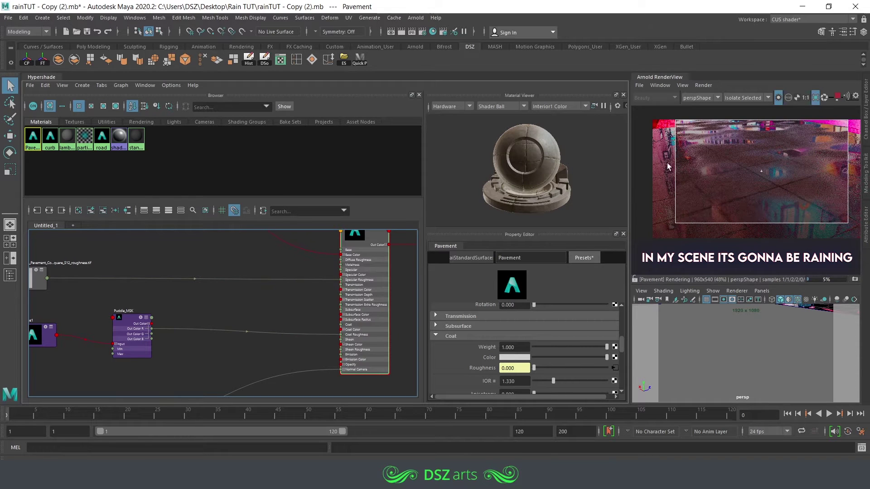
Step: Tidy the puddle mask nodes below the pavement roughness texture and preview that texture on its own in the render
alt+middle_drag(233, 321, 236, 337)
drag(148, 360, 139, 359)
alt+middle_drag(193, 353, 232, 337)
alt+middle_drag(138, 295, 186, 311)
drag(125, 288, 144, 288)
alt+right_drag(235, 292, 196, 280)
alt+middle_drag(195, 280, 179, 299)
Step: Create an aiColorCorrect node beside the pavement roughness texture
click(213, 274)
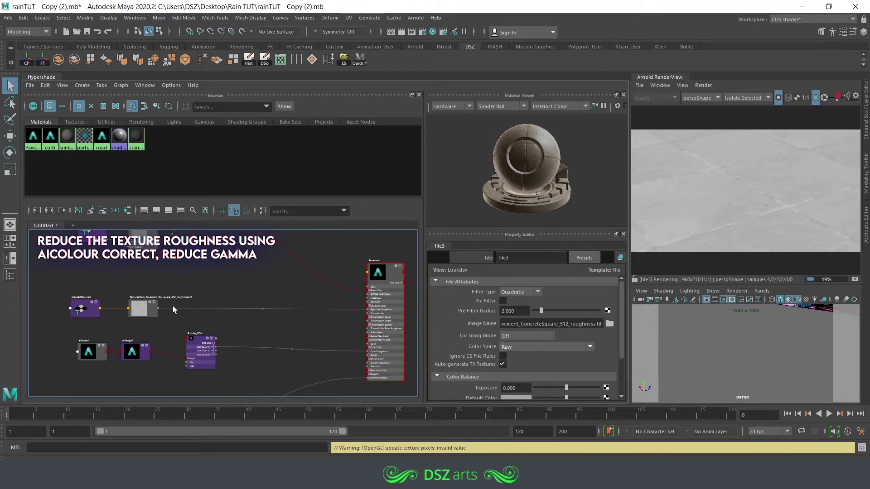
key(Tab)
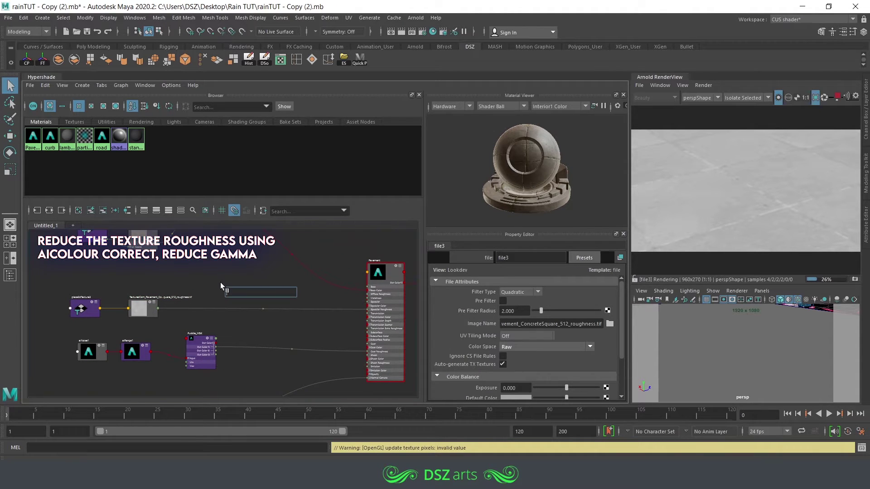
text(aicolorcorrect)
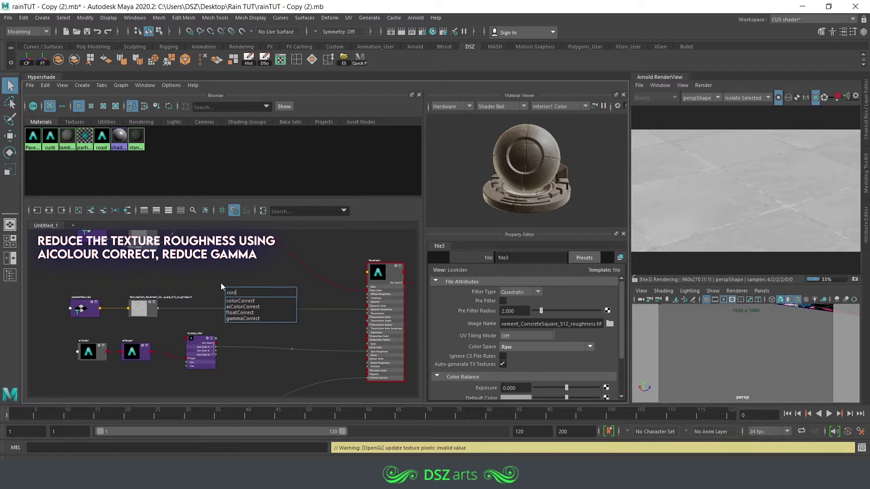
key(Return)
scroll(198, 272, up, 2)
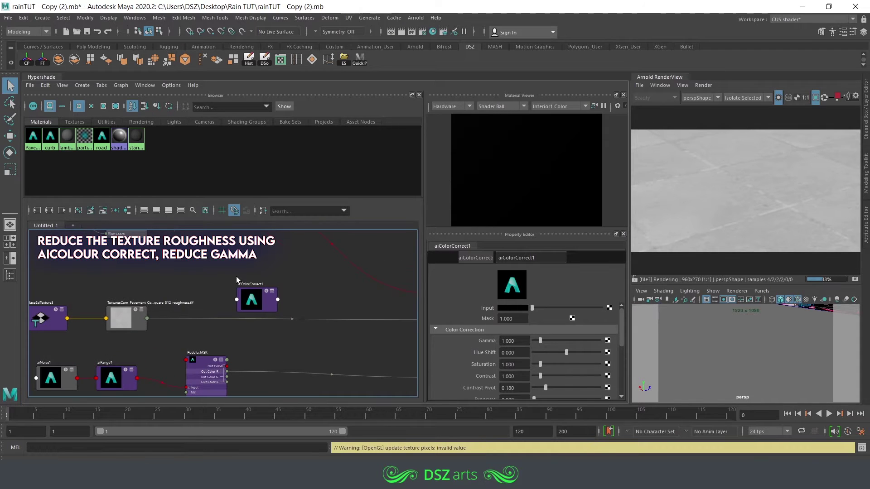
Step: Connect the roughness texture's Out Color to aiColorCorrect's Input and move aiColorCorrect above the texture's existing connection
click(270, 298)
key(3)
drag(148, 338, 238, 324)
alt+middle_drag(286, 329, 208, 298)
drag(180, 291, 161, 272)
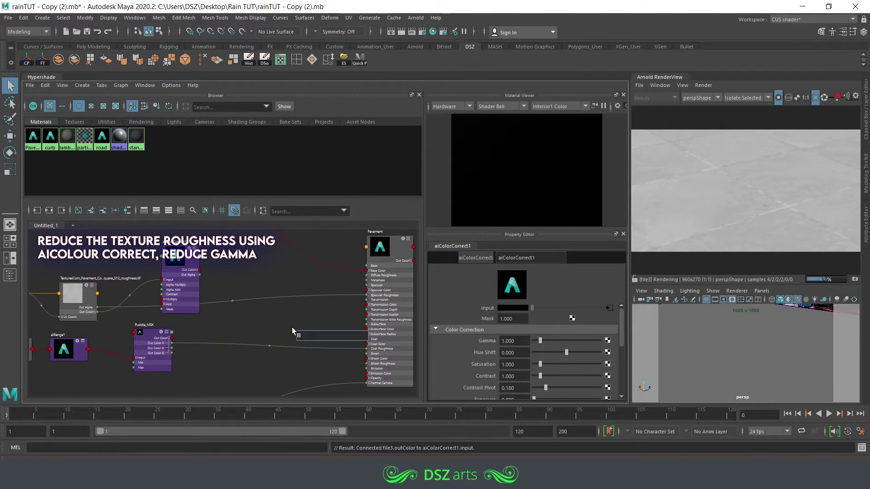
Step: Create a colorComposite node between Puddle_MSK and the Pavement material, with its ports shown
text(com)
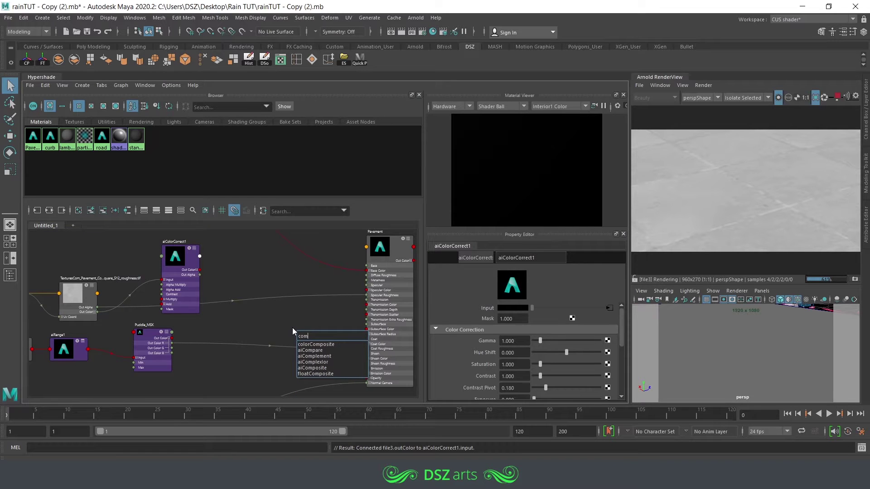
key(Down)
key(Return)
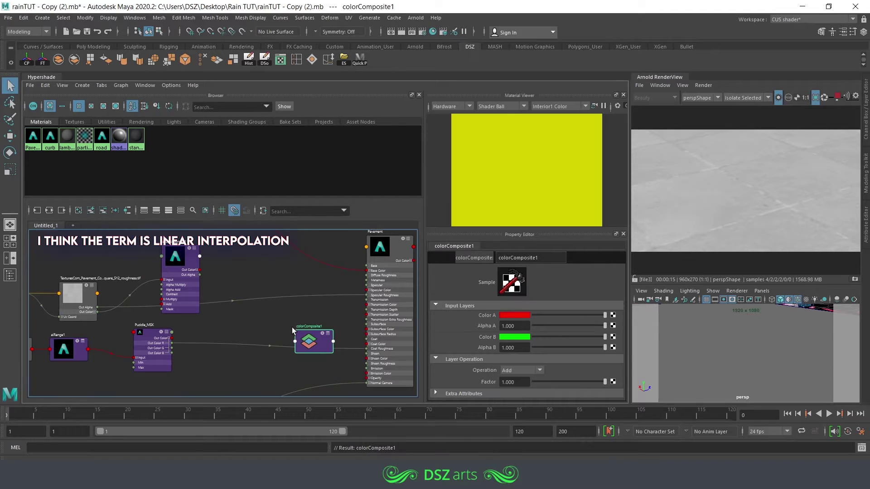
scroll(252, 330, up, 3)
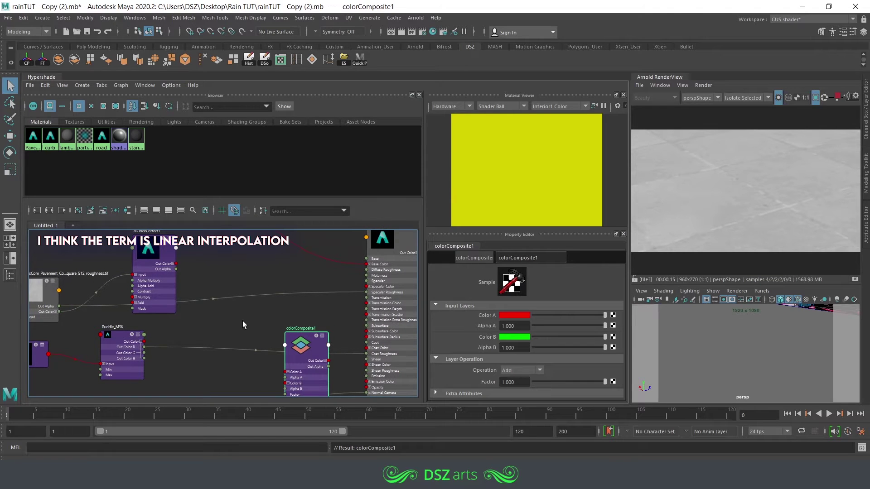
Step: Isolate Puddle_MSK in the render and show the mask across the full 960x540 frame
click(124, 349)
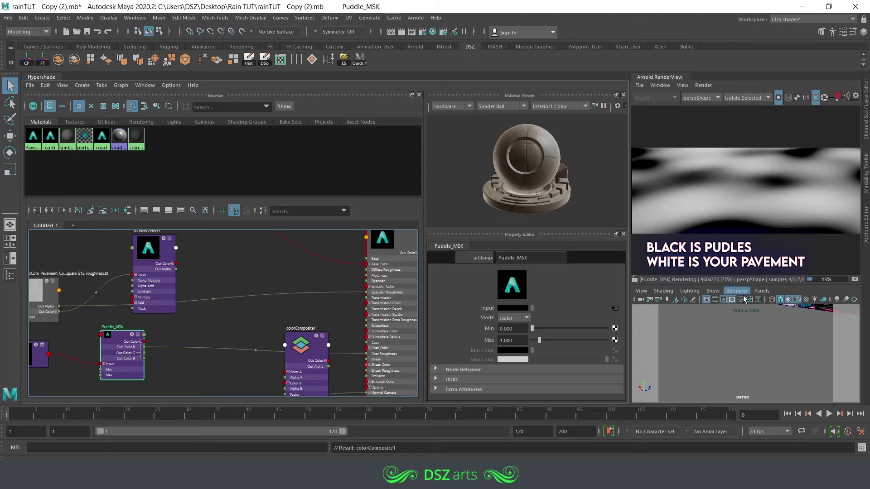
click(704, 85)
click(717, 172)
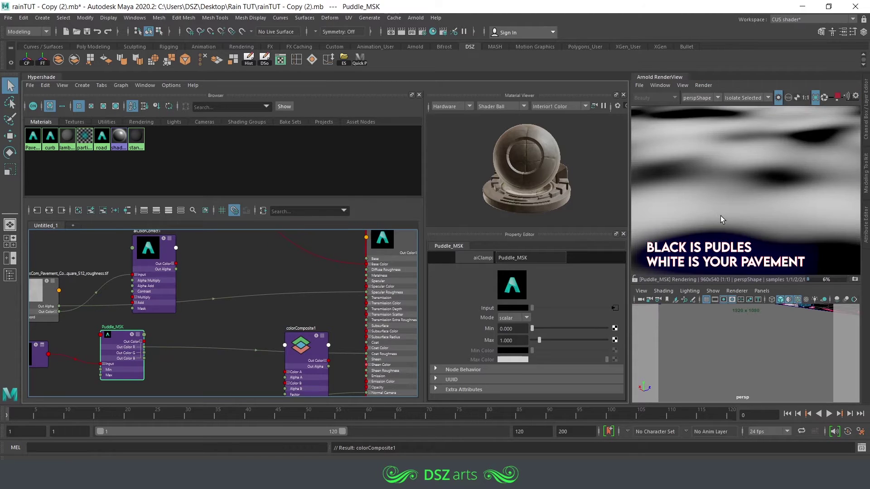
scroll(723, 217, down, 2)
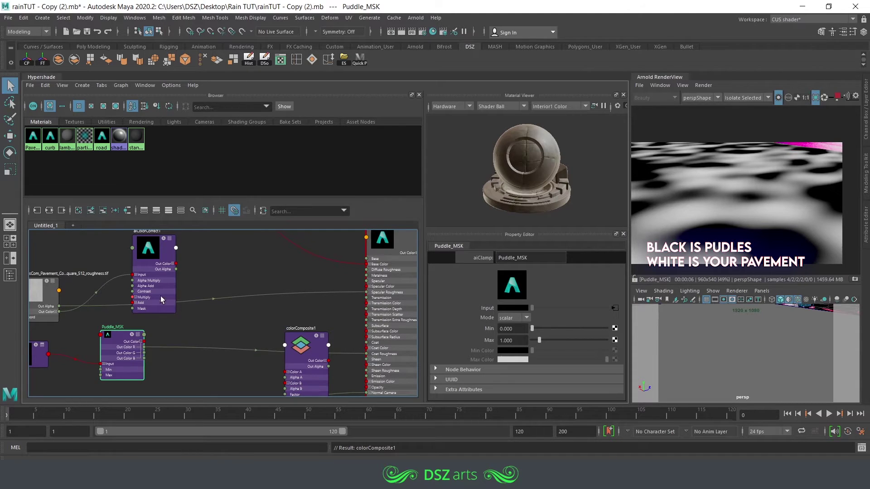
Step: Connect Puddle_MSK's Out Color R to colorComposite's Factor and aiColorCorrect's Out Color to its Color B
alt+middle_drag(227, 330, 220, 290)
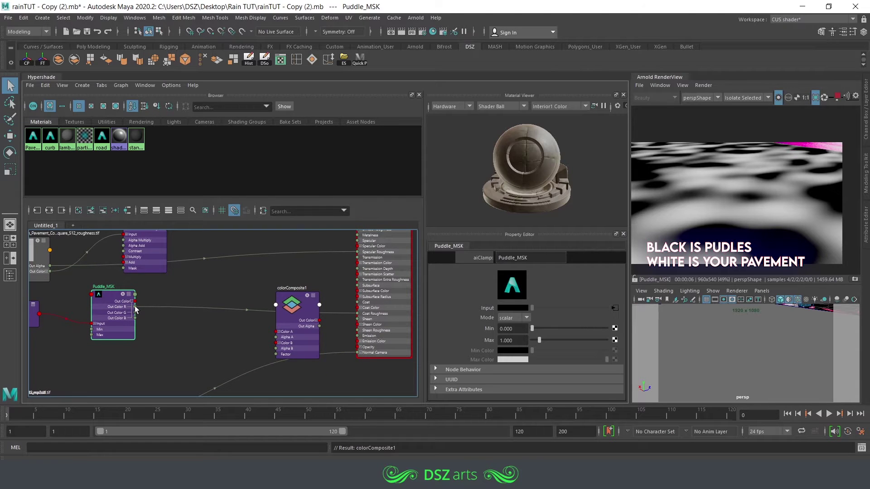
drag(138, 306, 164, 284)
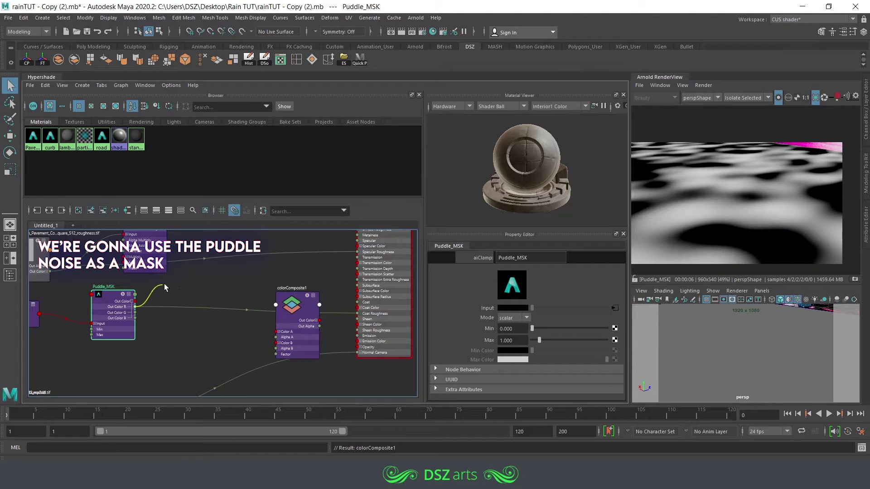
drag(236, 320, 291, 311)
alt+middle_drag(226, 289, 243, 336)
drag(290, 305, 269, 314)
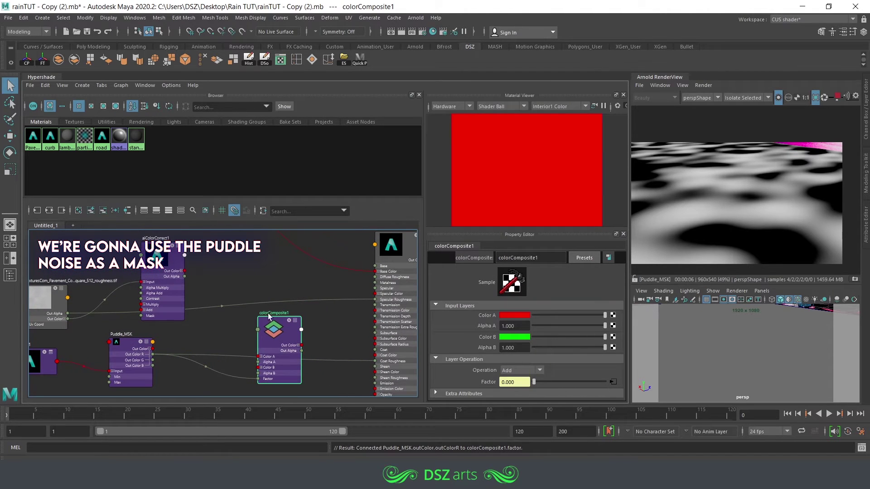
drag(164, 272, 260, 368)
Step: Expand colorComposite's Out Color and connect its Out Color R to the Pavement material's Coat Roughness
alt+middle_drag(331, 340, 298, 318)
click(266, 324)
click(255, 339)
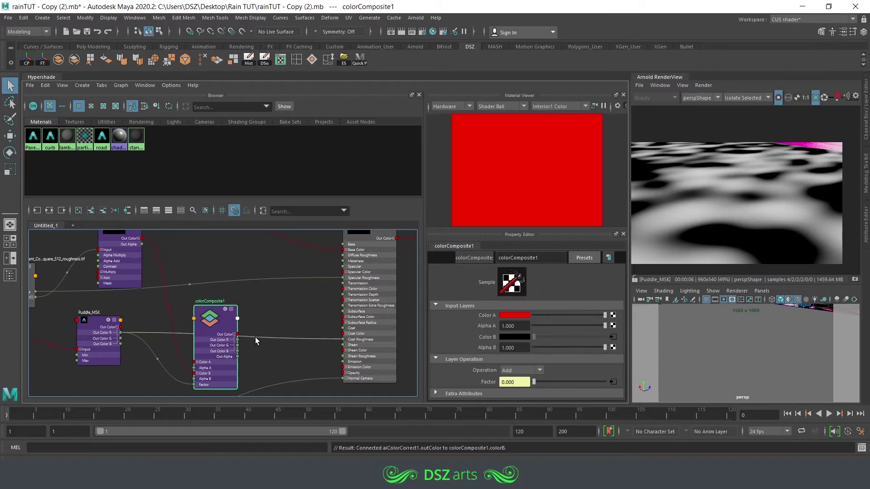
drag(328, 322, 339, 338)
Step: Save the scene and preview the isolated colorComposite output in the render
key(ctrl+s)
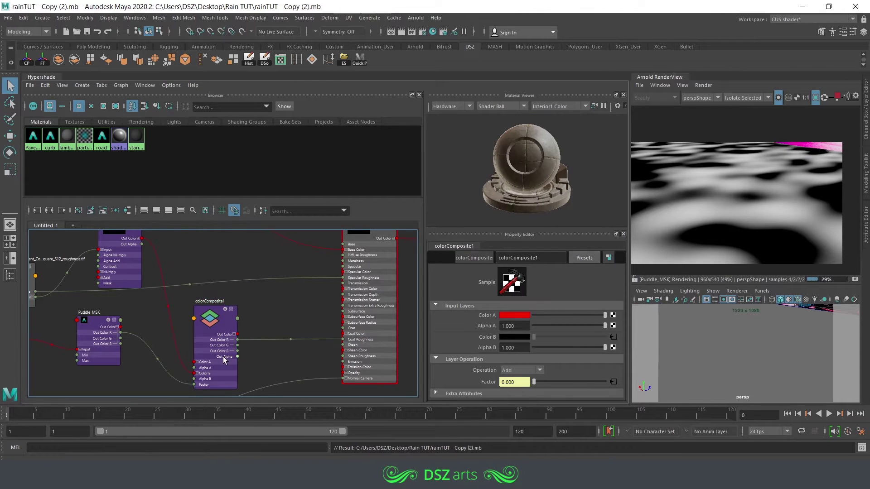
click(215, 344)
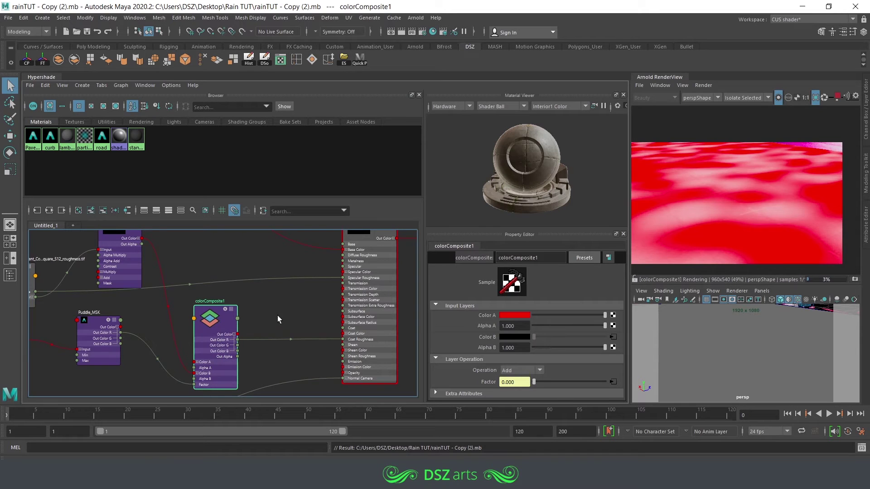
Step: Set colorComposite1's Color A to a near-black grey in HSV, with saturation 0 and value 0.020
key(ctrl+s)
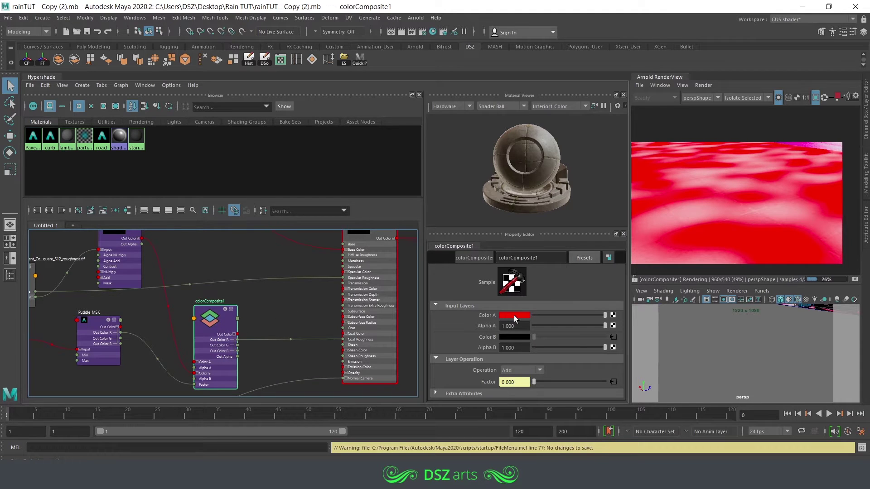
click(514, 315)
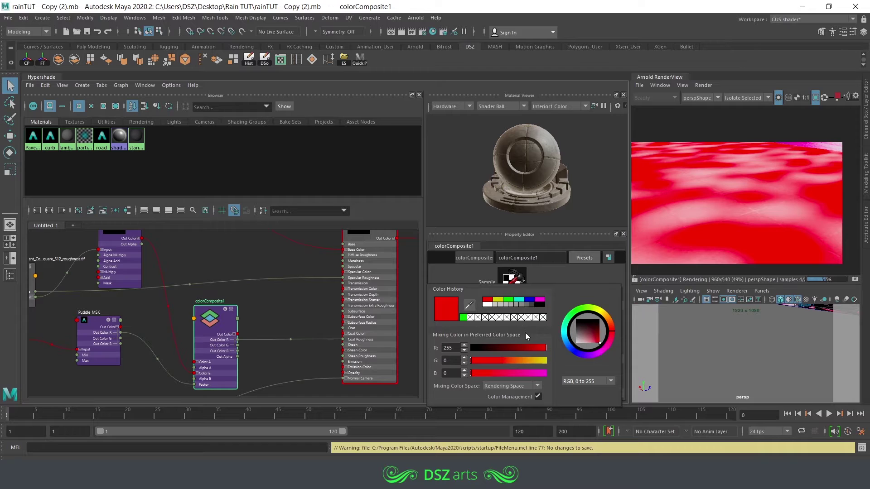
click(580, 380)
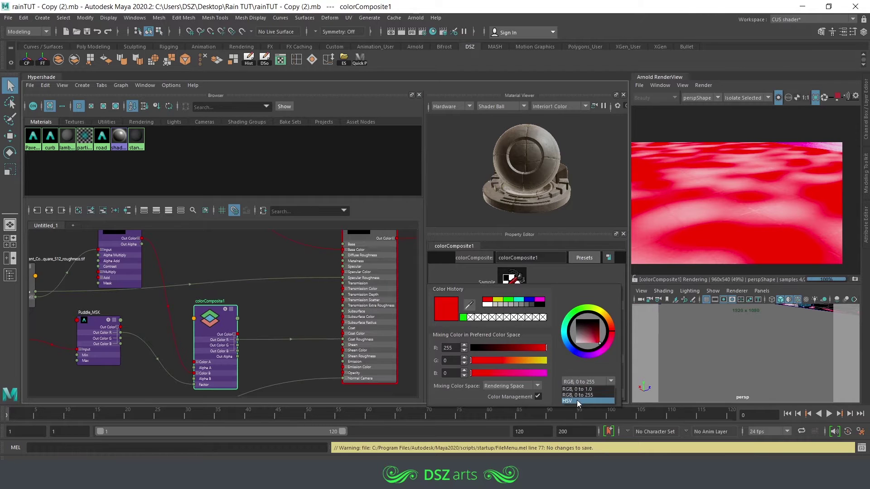
click(577, 401)
click(476, 372)
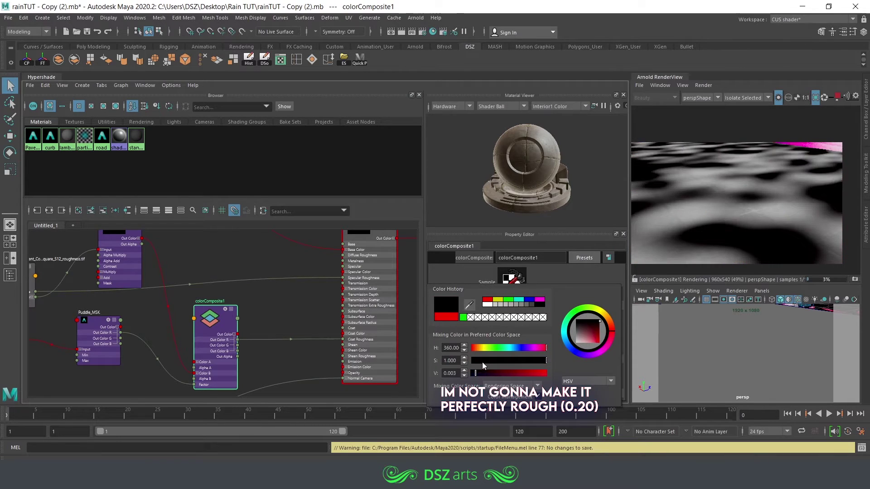
drag(482, 362, 444, 361)
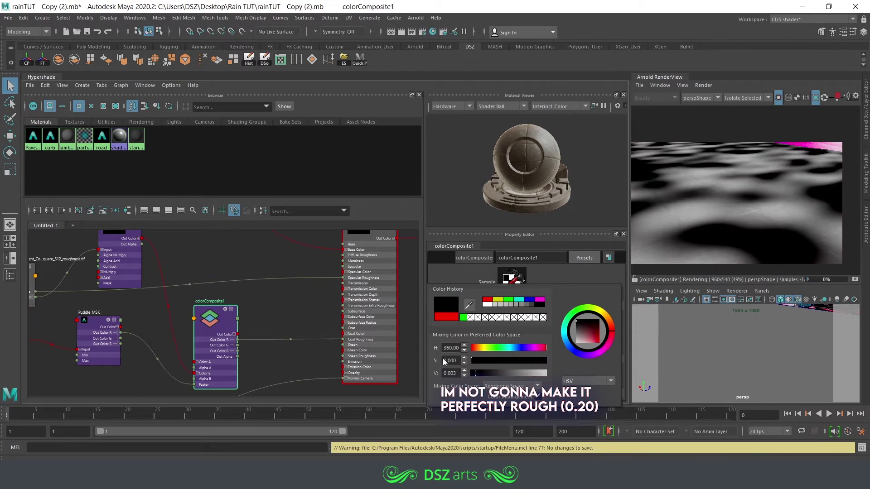
click(481, 372)
drag(486, 373, 487, 369)
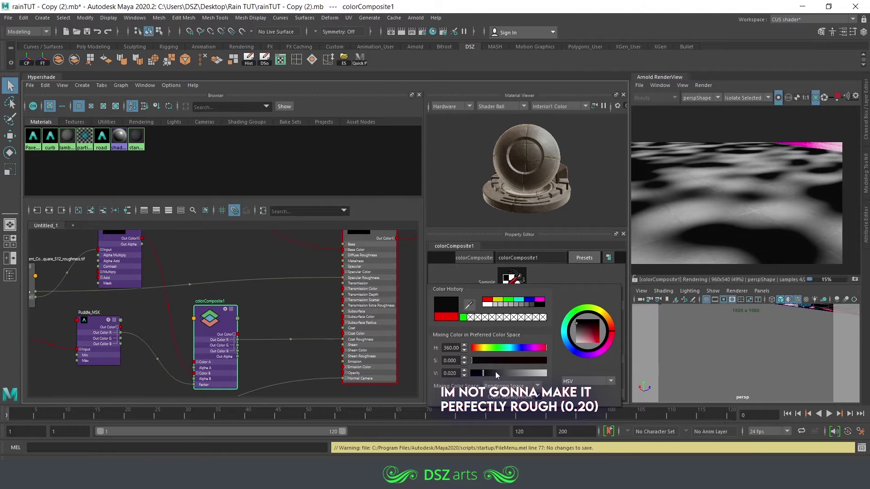
Step: Set the Gamma of aiColorCorrect1 to 0.24 to darken the pavement roughness texture
alt+middle_drag(174, 284, 264, 309)
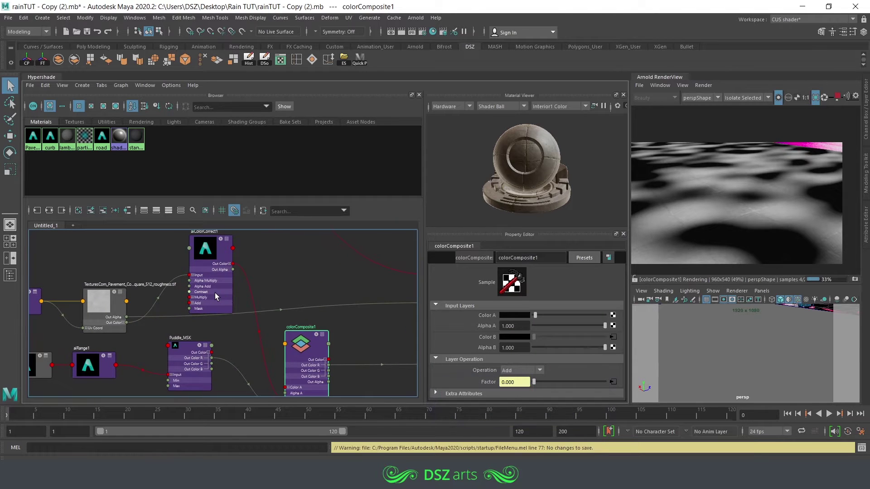
click(214, 292)
middle_drag(279, 265, 300, 297)
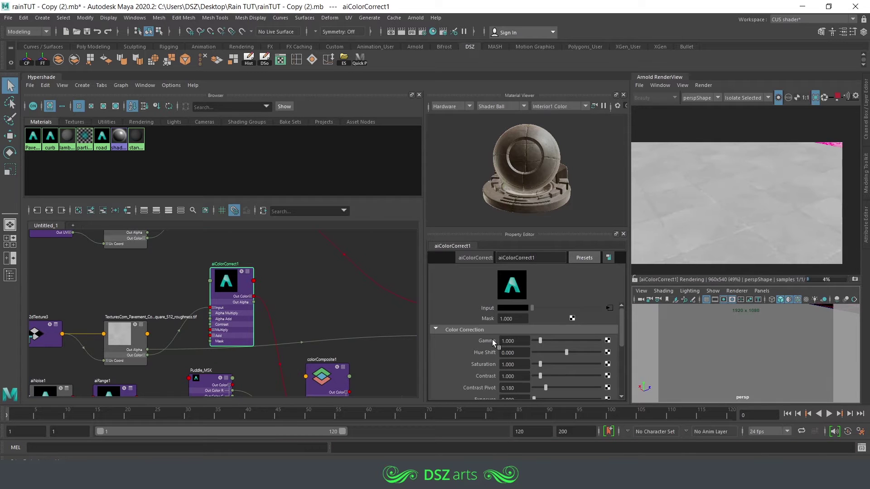
ctrl+drag(517, 341, 482, 337)
text(0.27)
key(Return)
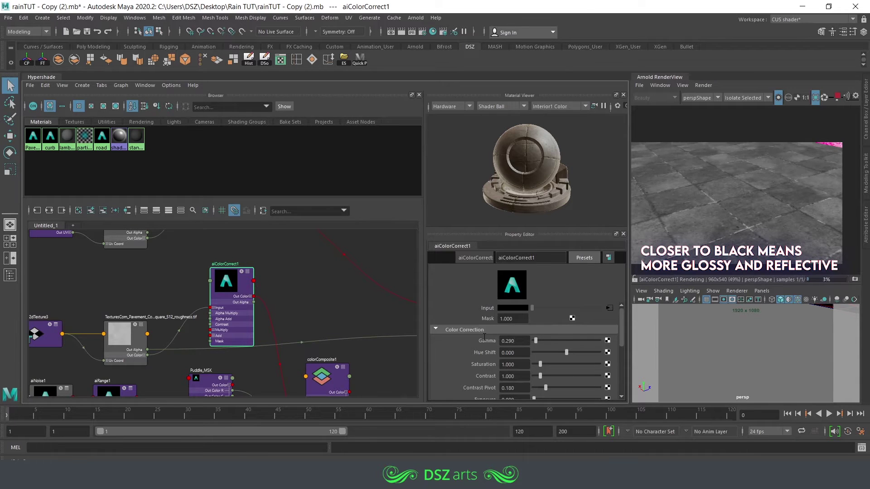
text(0.24)
key(Return)
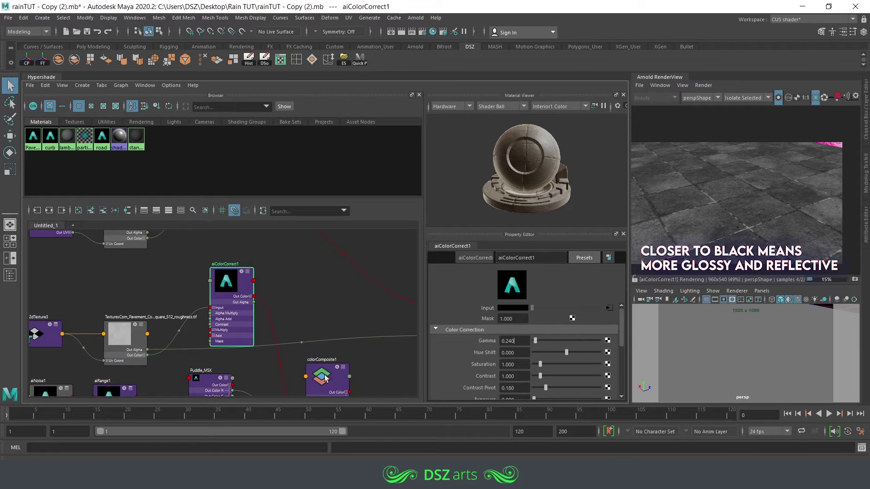
Step: Save the scene, preview colorComposite1's isolated output and shift its node closer to the Pavement material
click(340, 360)
key(ctrl+s)
alt+right_drag(343, 334, 311, 339)
alt+middle_drag(333, 341, 303, 281)
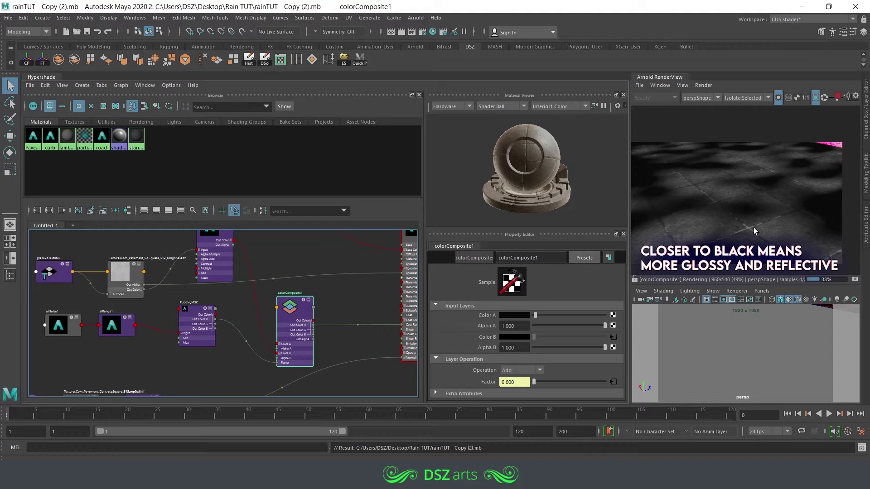
drag(301, 334, 319, 325)
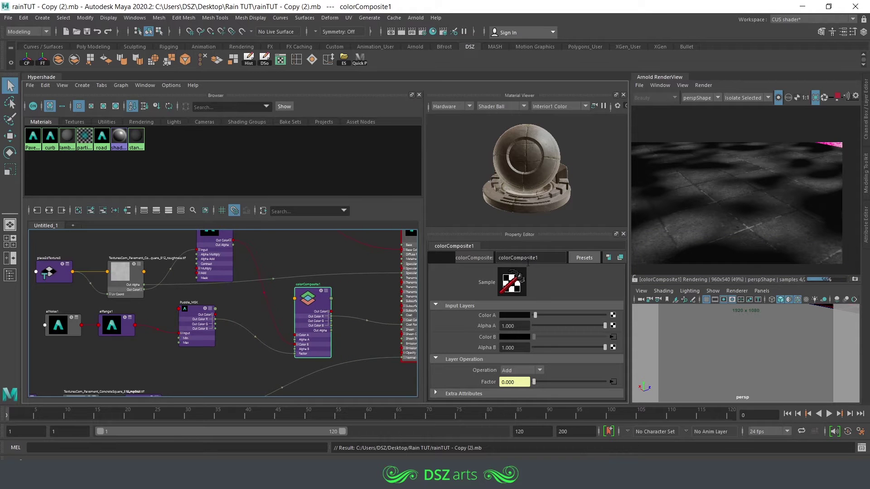
Step: Compare the isolated Pavement material with the colorComposite1 output in the render from a slightly rotated camera view
alt+middle_drag(351, 285, 265, 299)
click(353, 285)
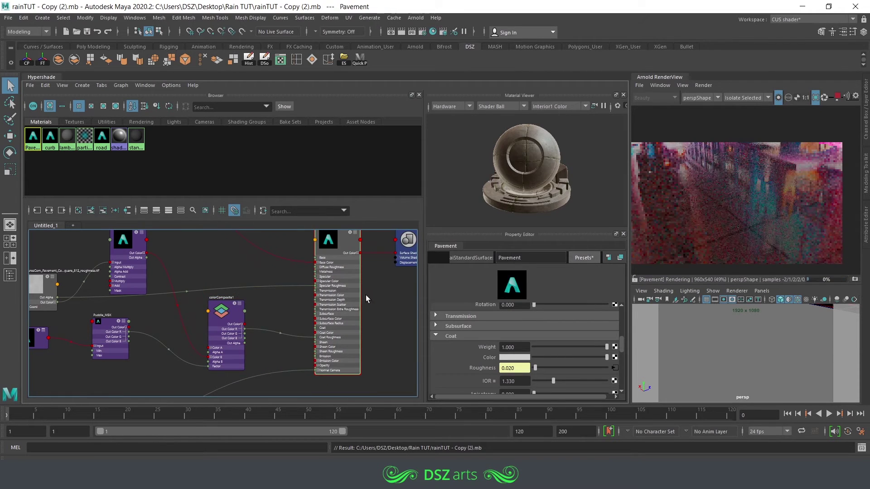
mouse_move(736, 337)
alt+mouse_down()
mouse_move(759, 340)
mouse_move(732, 334)
mouse_move(747, 339)
alt+mouse_up()
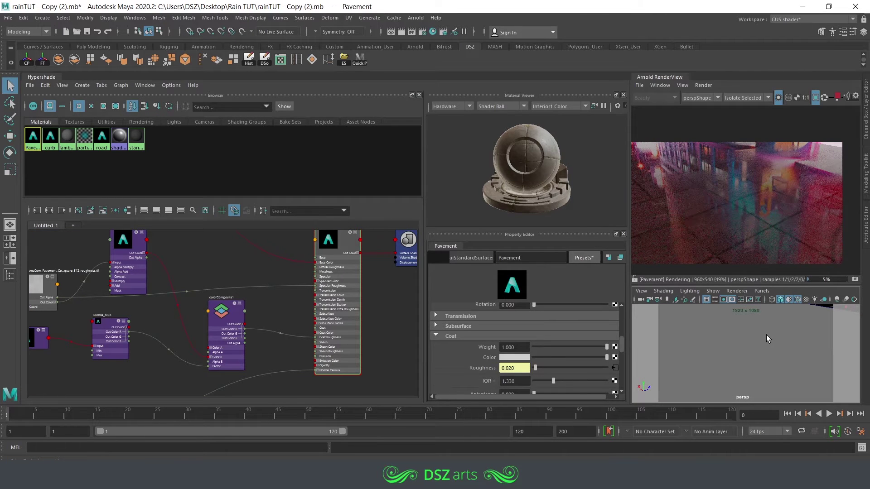
click(236, 336)
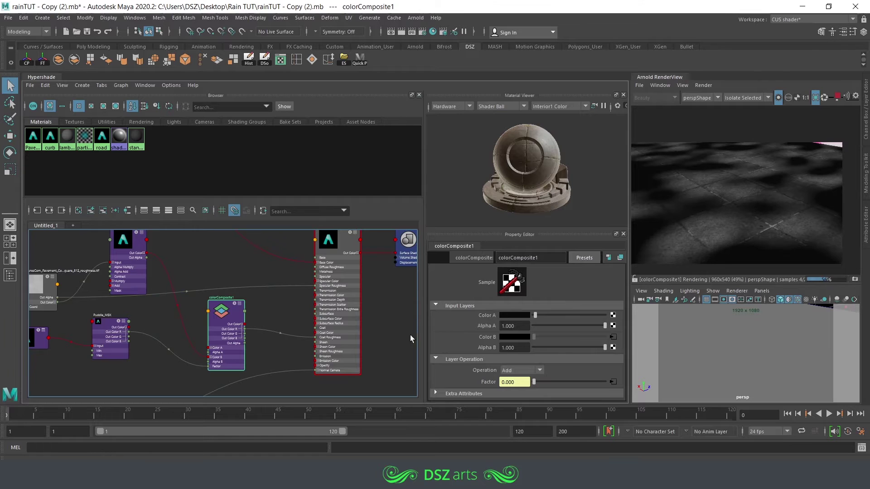
drag(341, 313, 332, 313)
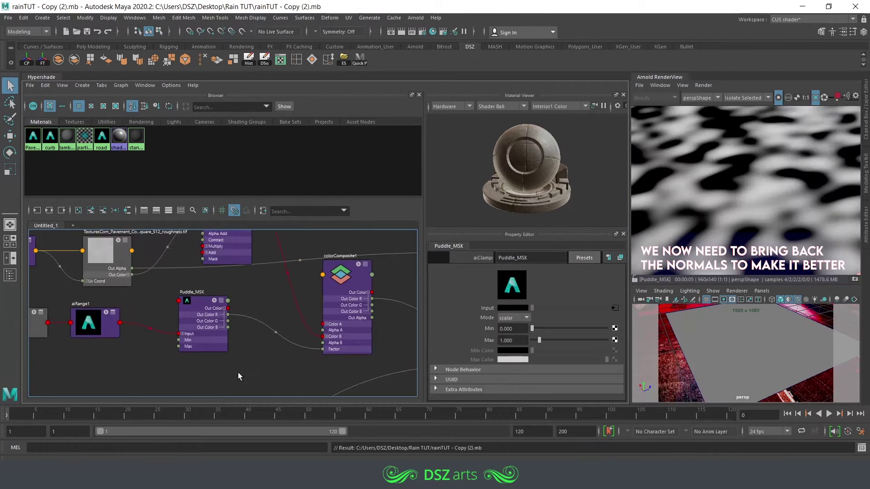
Step: Preview the isolated pavement normal map texture in the render and save the scene
alt+middle_drag(238, 372, 271, 338)
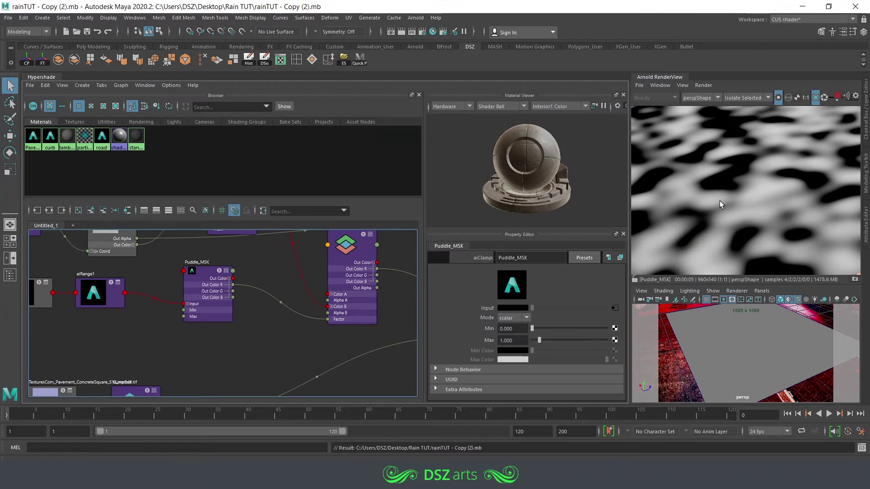
alt+middle_drag(265, 332, 284, 277)
click(63, 343)
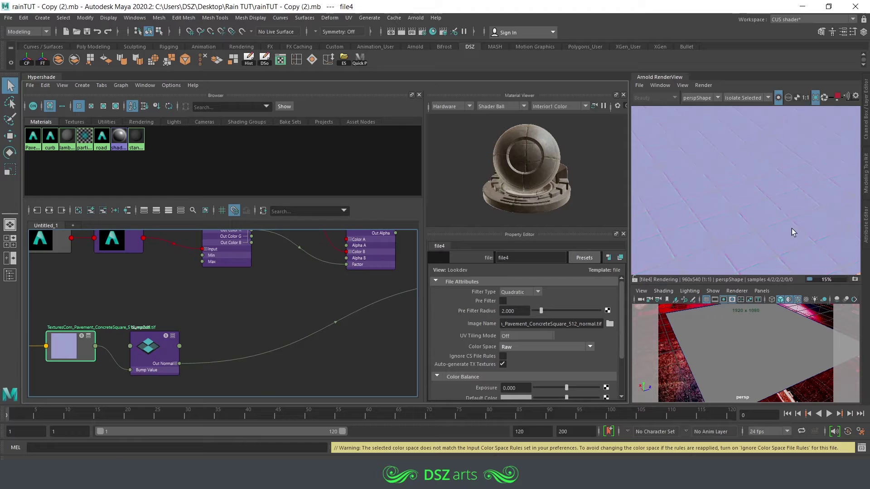
alt+right_drag(322, 319, 300, 294)
alt+middle_drag(300, 293, 274, 331)
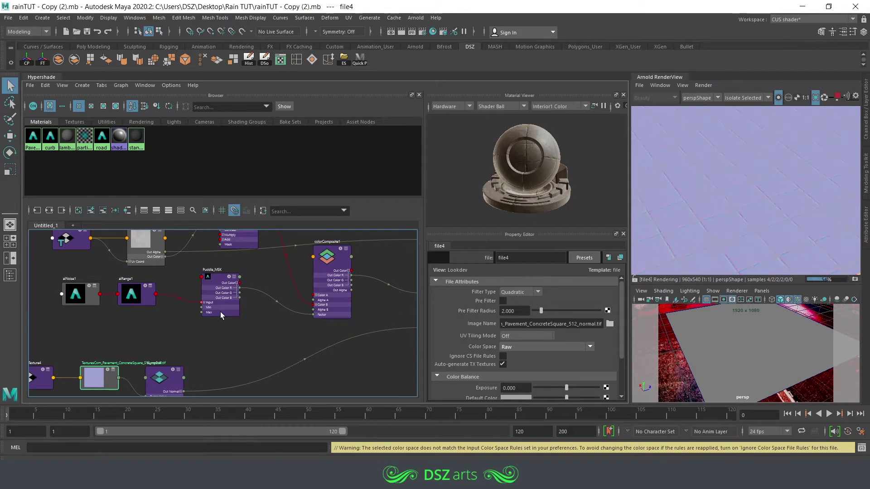
key(ctrl+s)
Step: Shift Puddle_MSK toward aiRange1 and add a second colorComposite node below colorComposite1
mouse_move(226, 301)
mouse_down()
mouse_move(202, 300)
mouse_move(210, 299)
mouse_up()
click(287, 342)
key(Tab)
text(co)
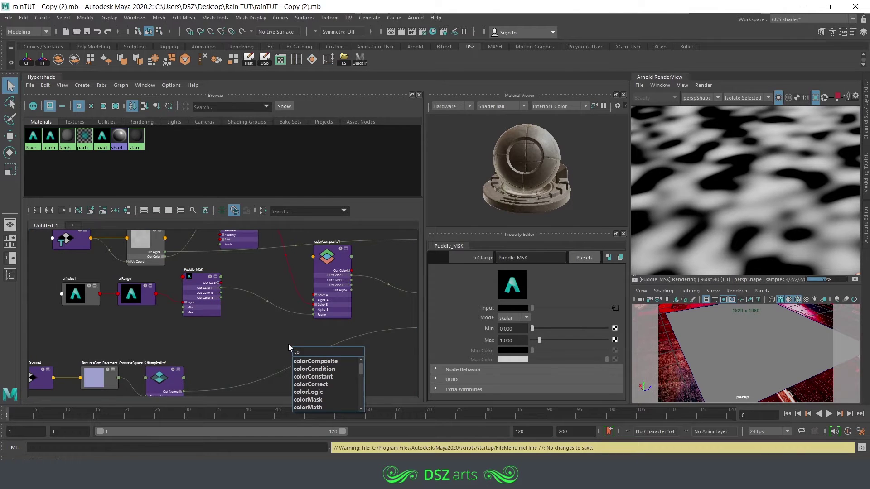
key(Return)
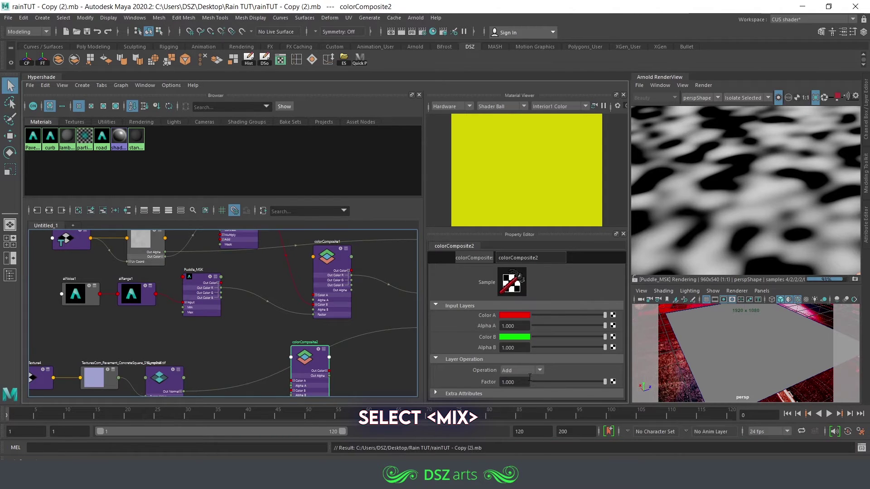
Step: Set the Operation to Mix on both colorComposite2 and colorComposite1
click(527, 370)
click(510, 399)
click(341, 300)
click(509, 370)
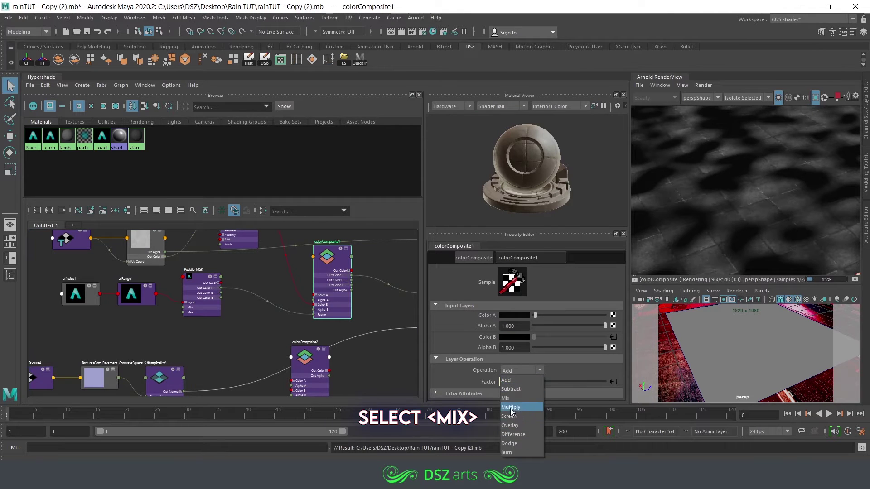
click(505, 398)
Step: Position colorComposite2 closer to bump2d1 and connect bump2d1's Out Normal to its Color B
alt+middle_drag(315, 381, 336, 334)
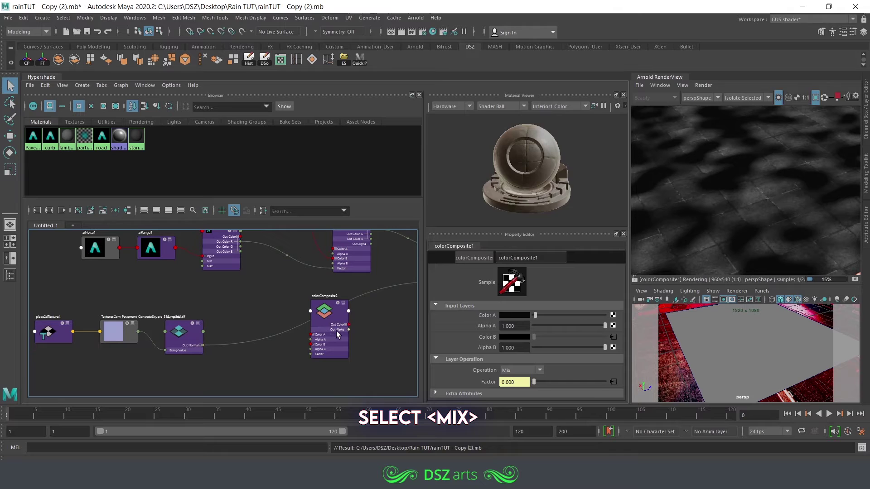
drag(334, 335, 291, 327)
click(267, 327)
scroll(239, 327, up, 2)
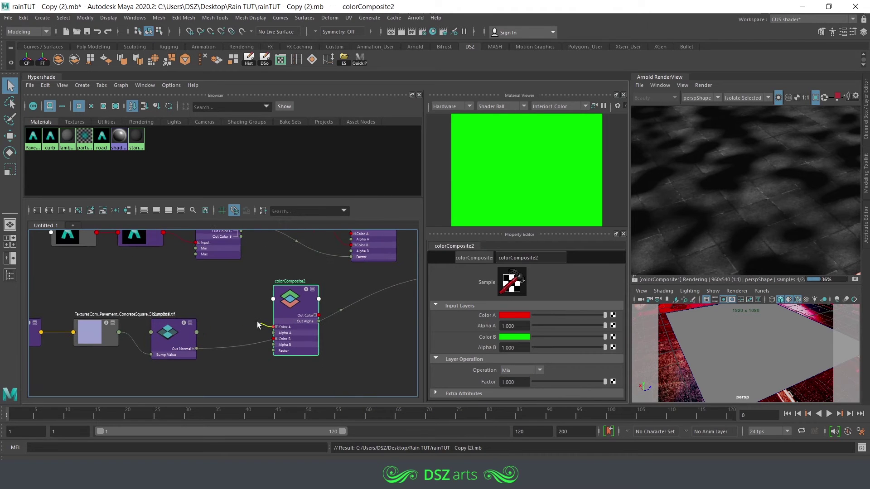
click(178, 335)
alt+middle_drag(235, 275, 203, 301)
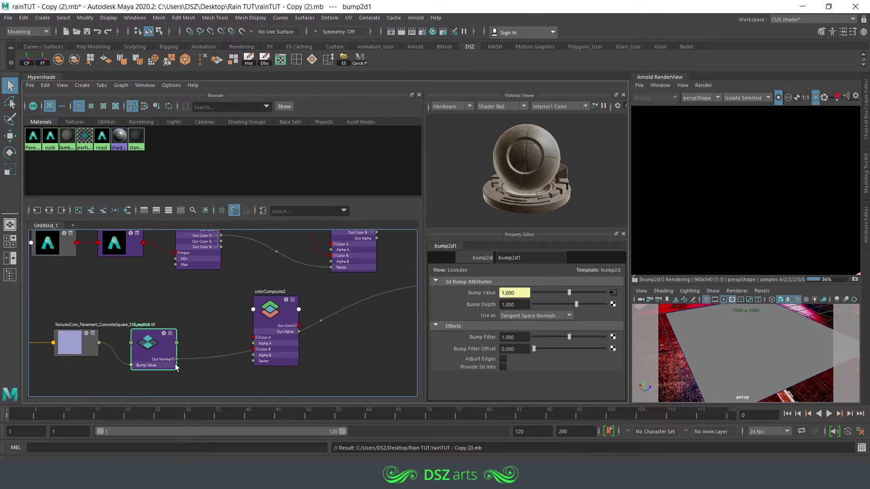
drag(221, 265, 221, 253)
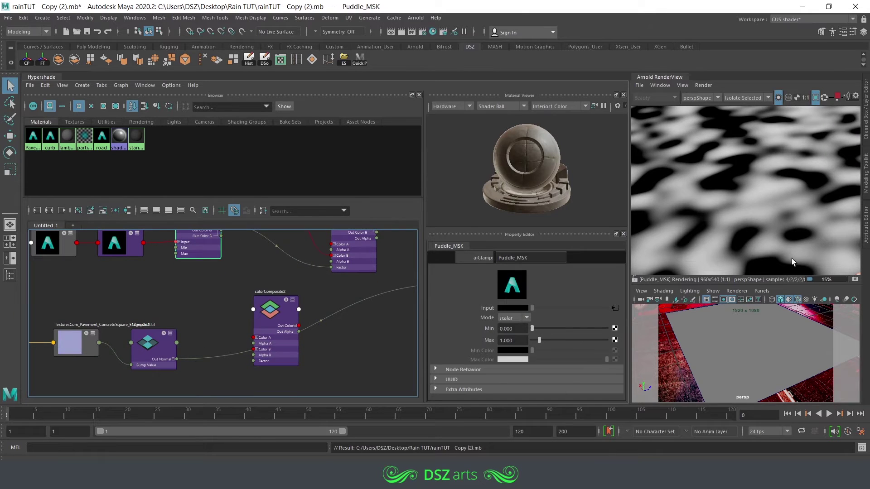
drag(176, 358, 254, 350)
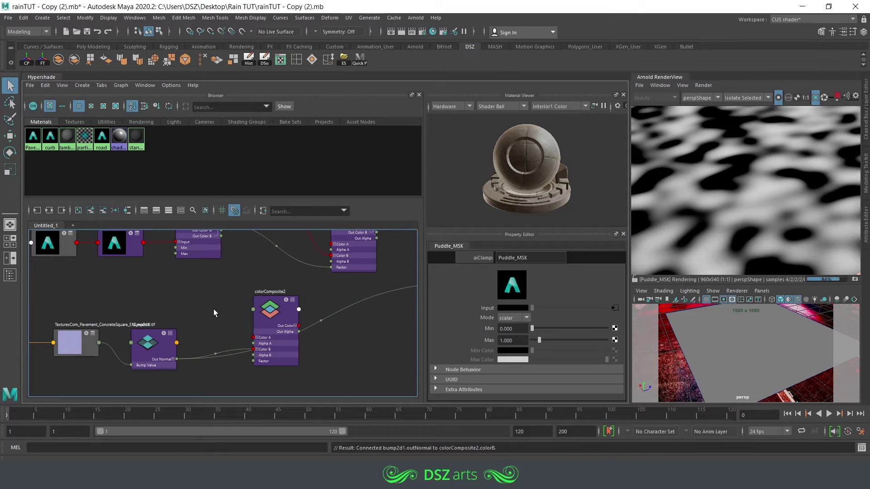
Step: Move colorComposite2 beside Puddle_MSK, connect the mask's Out Color R to its Factor, and save the scene
alt+middle_drag(252, 313, 238, 343)
drag(277, 360, 278, 304)
click(187, 261)
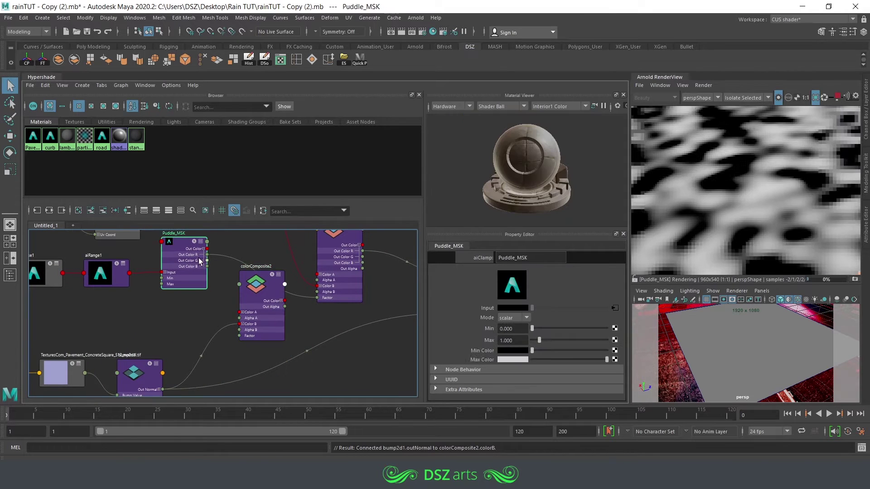
drag(207, 255, 241, 337)
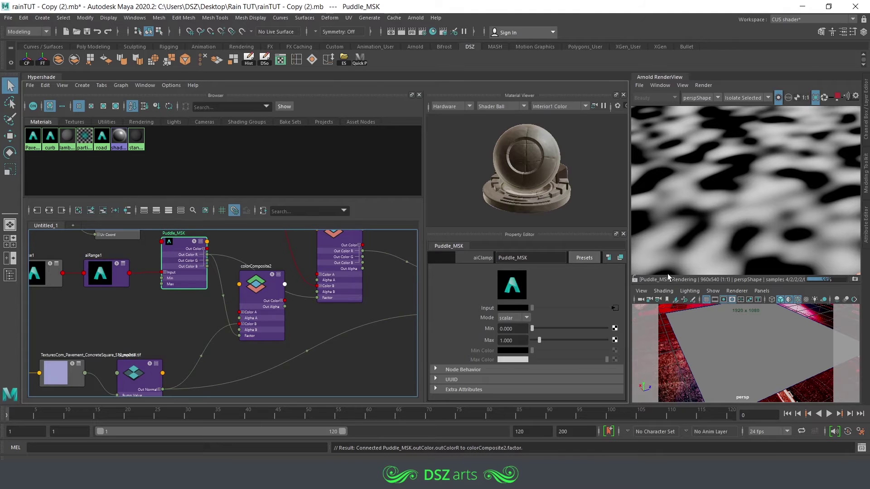
key(ctrl+s)
Step: Move colorComposite2 up the graph into the open space between aiMultiply1 and the Pavement material
alt+right_drag(349, 317, 304, 318)
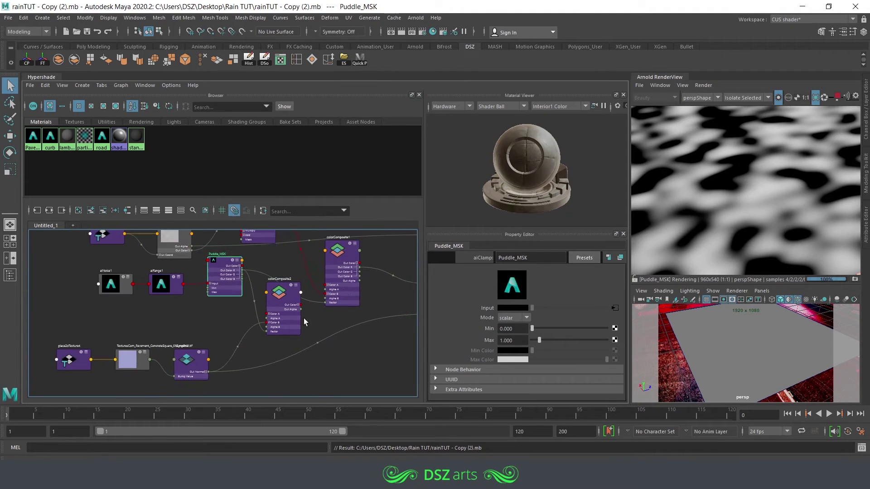
alt+middle_drag(303, 318, 265, 359)
drag(257, 335, 349, 250)
alt+middle_drag(350, 254, 320, 341)
drag(320, 341, 325, 258)
alt+middle_drag(325, 259, 299, 302)
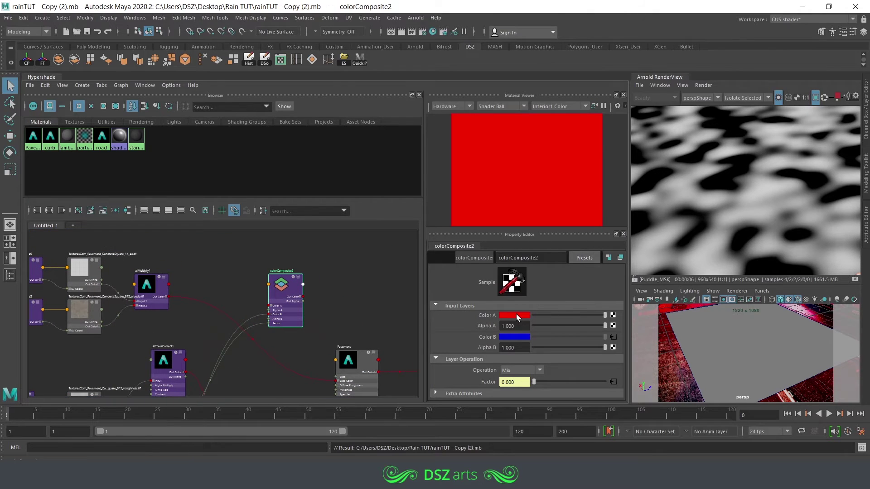
Step: Set colorComposite2's Color A to pure green
click(516, 314)
click(569, 371)
click(576, 387)
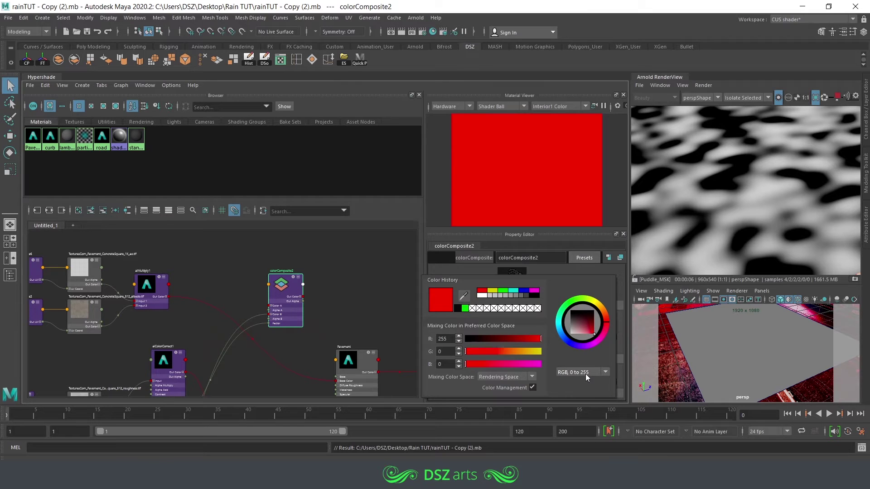
drag(467, 349, 434, 341)
click(351, 286)
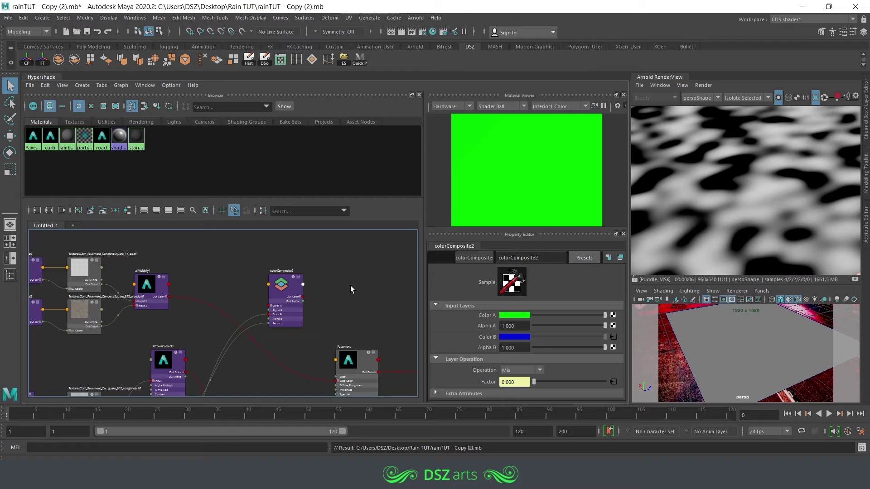
Step: Connect colorComposite2's Out Color to the Pavement material's coatNormal input, reselect colorComposite2, and save the scene
alt+middle_drag(329, 313, 329, 279)
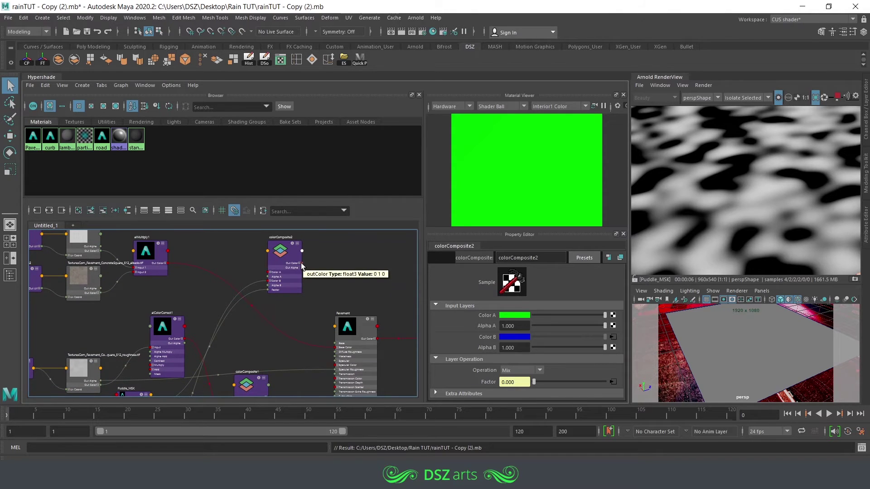
drag(287, 276, 278, 276)
click(291, 264)
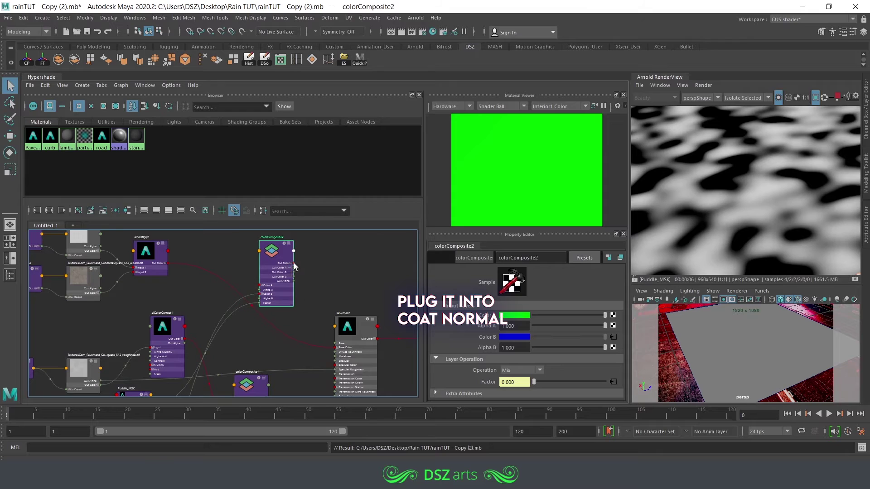
drag(303, 309, 336, 327)
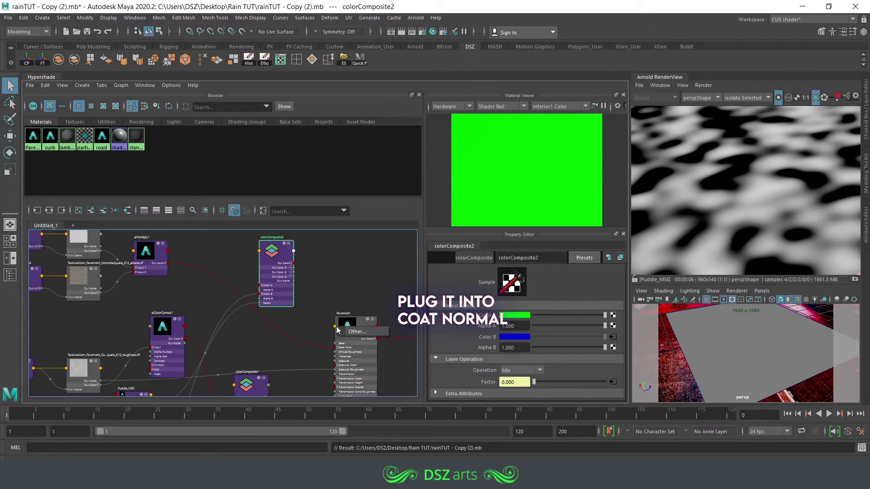
click(355, 332)
scroll(367, 301, down, 5)
click(341, 357)
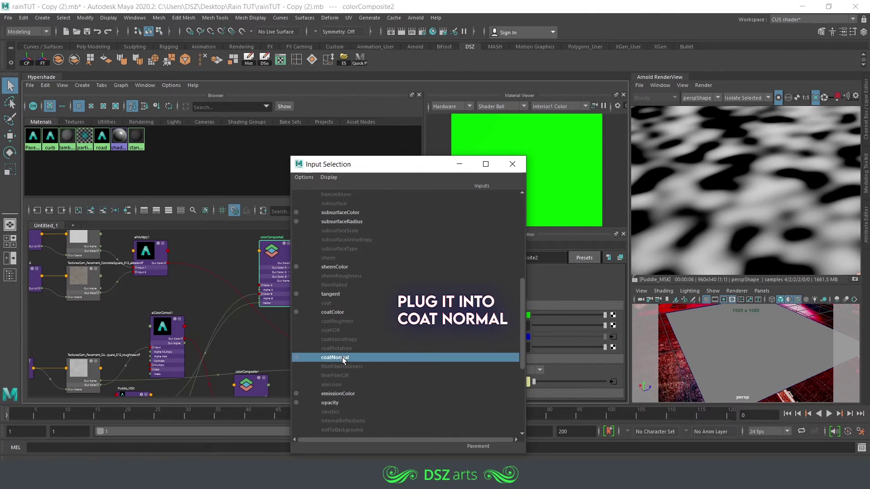
click(347, 281)
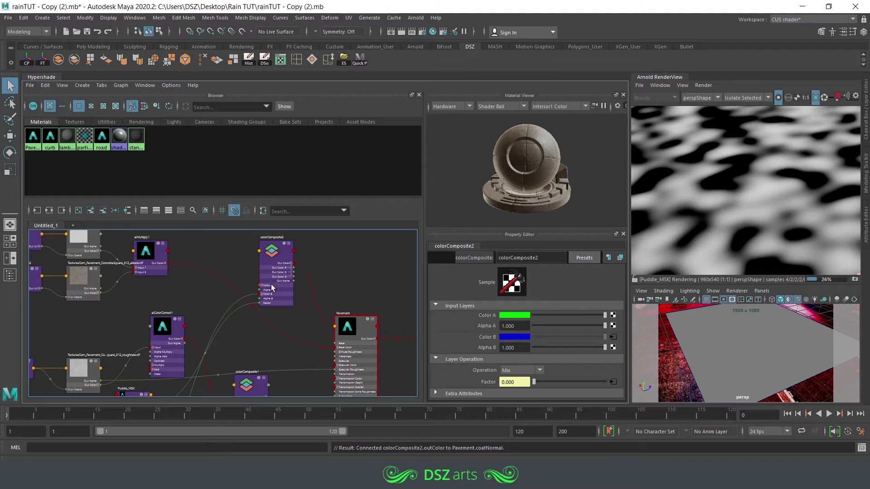
click(284, 295)
key(ctrl+s)
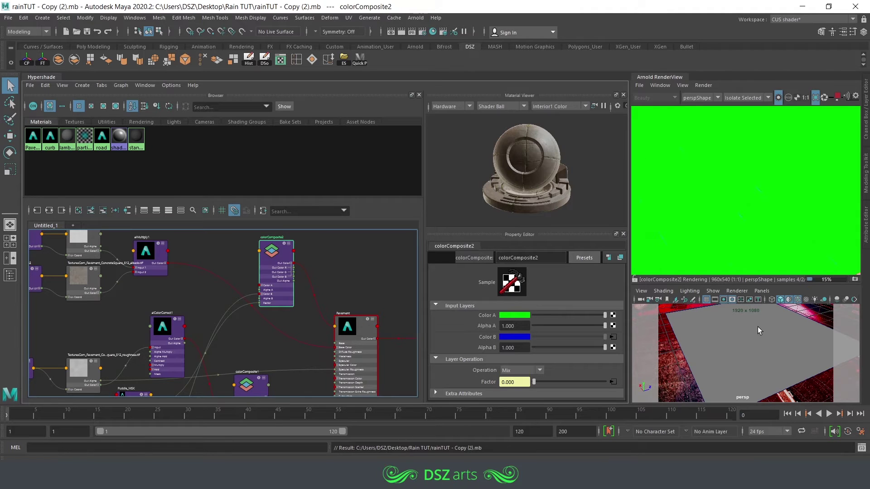
Step: Switch the render view from Isolate Selected to Shading and frame the pavement surface close up from a low angle
click(750, 96)
click(743, 107)
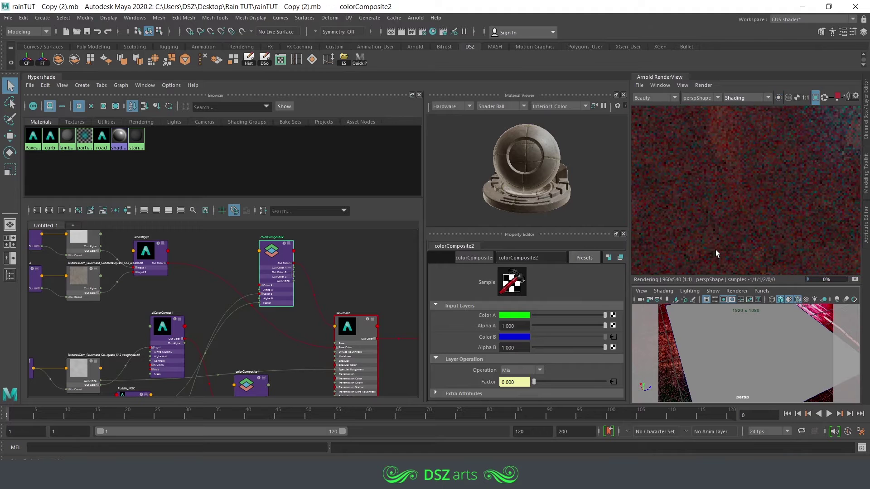
alt+drag(744, 338, 753, 335)
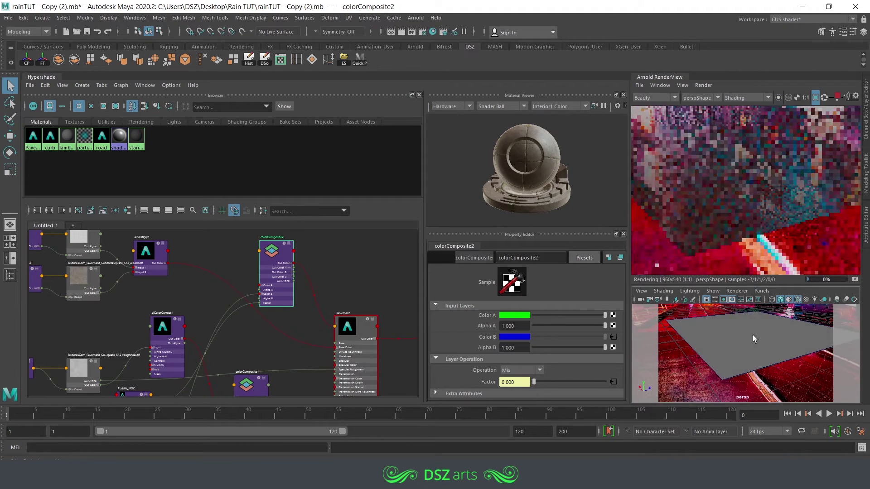
scroll(754, 339, up, 5)
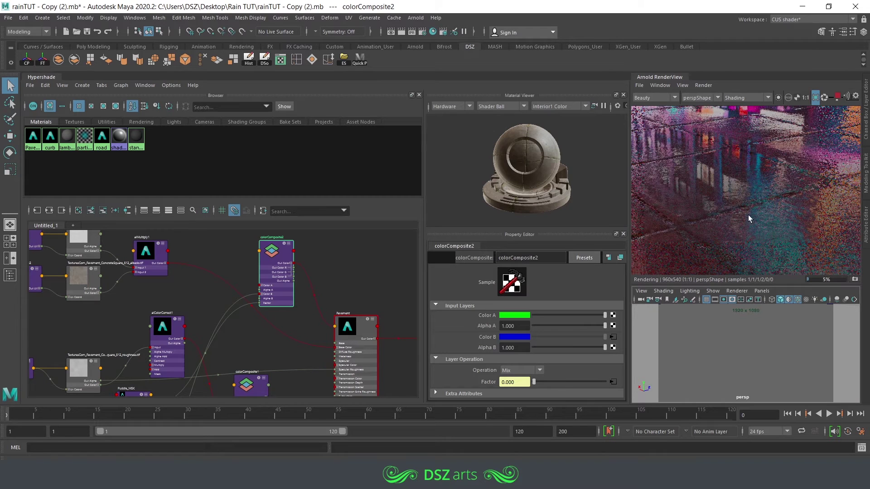
scroll(774, 340, down, 5)
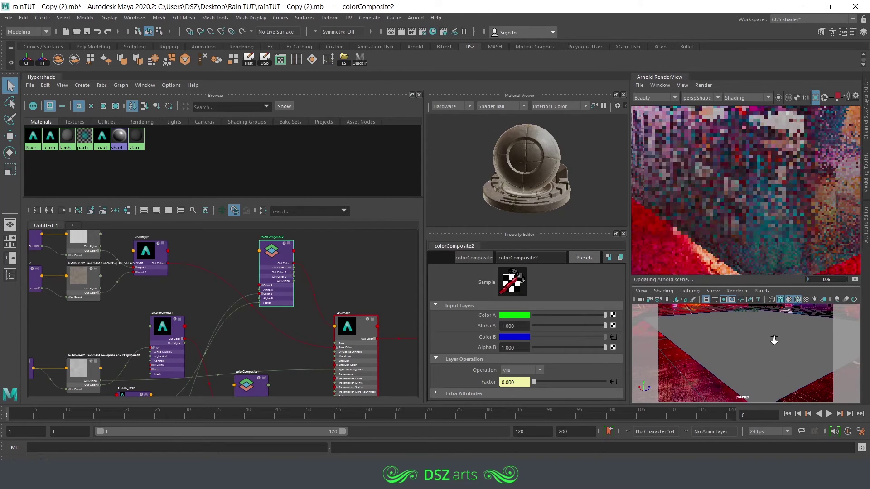
scroll(771, 341, up, 5)
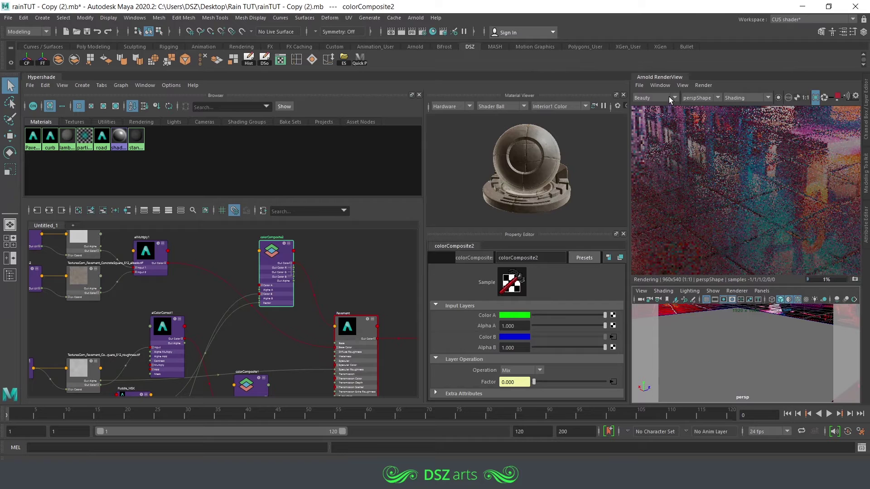
Step: Display the RGB_denoise AOV in the render view, adjust the perspective framing of the pavement, and save the scene
click(670, 98)
click(665, 113)
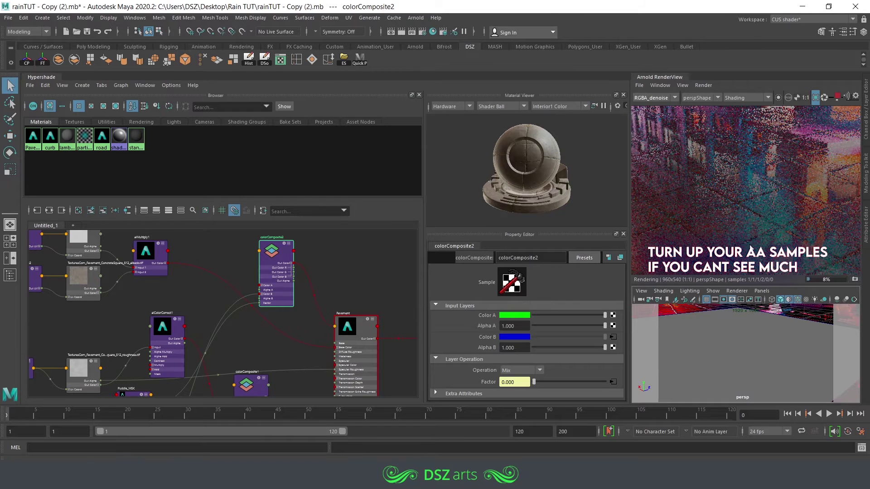
alt+middle_drag(769, 337, 746, 360)
key(ctrl+s)
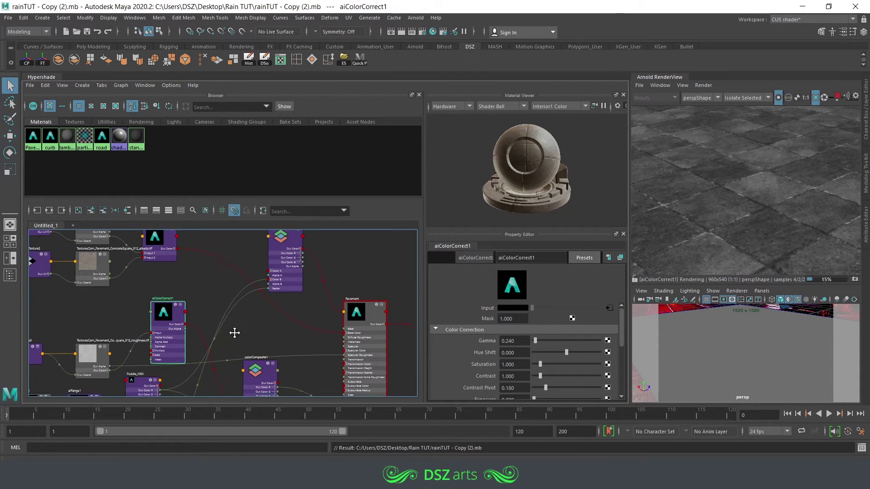
Step: Examine the isolated renders of colorComposite1, Puddle_MSK and the Pavement material to check the puddle blending
alt+middle_drag(235, 334, 254, 259)
click(289, 326)
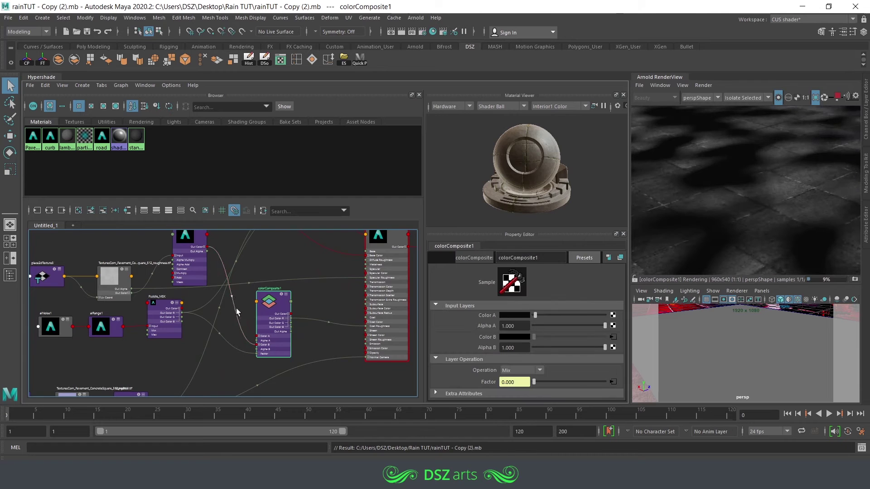
alt+middle_drag(292, 265, 293, 358)
click(301, 283)
alt+middle_drag(284, 310, 302, 225)
click(182, 334)
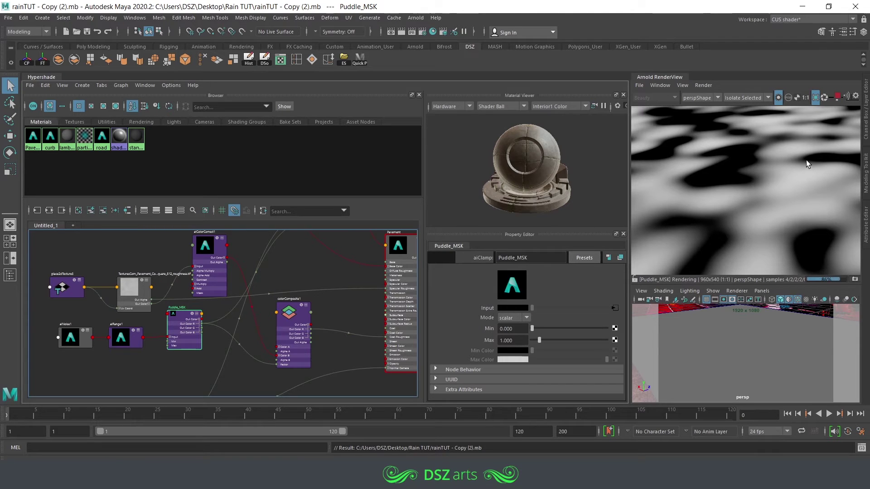
alt+middle_drag(333, 250, 270, 359)
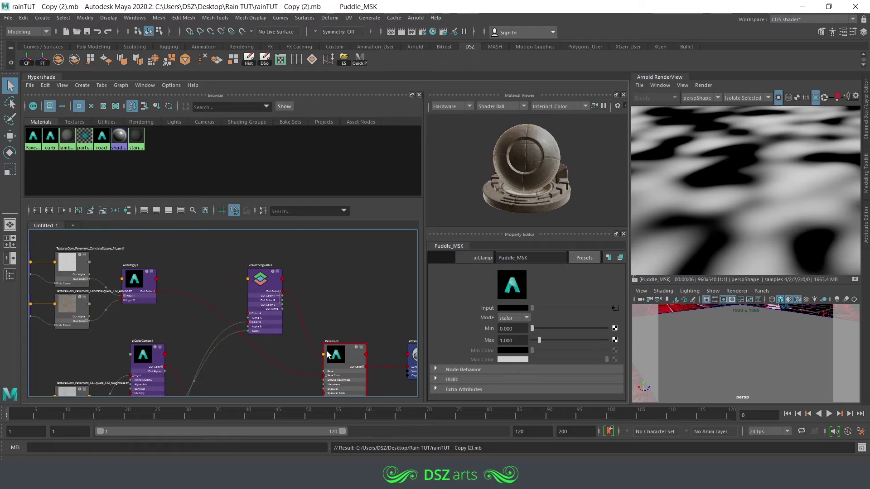
click(343, 367)
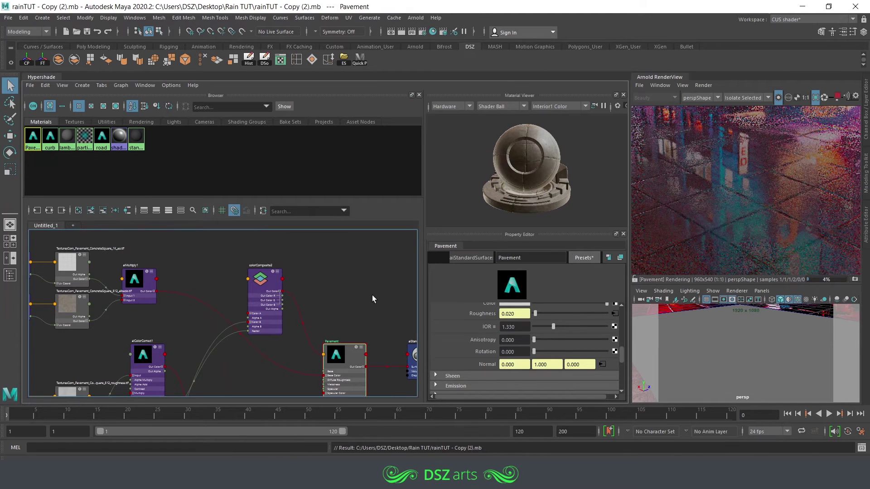
Step: Move colorComposite2 down beside colorComposite1 and shift the aiMultiply1 base color network upward to free space in the graph
alt+middle_drag(241, 371, 285, 241)
alt+middle_drag(285, 273, 295, 416)
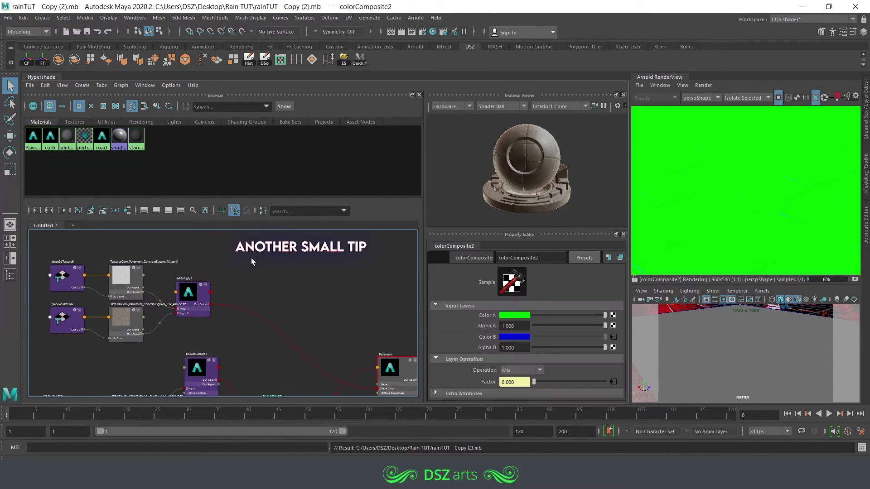
drag(251, 257, 70, 345)
drag(204, 305, 187, 271)
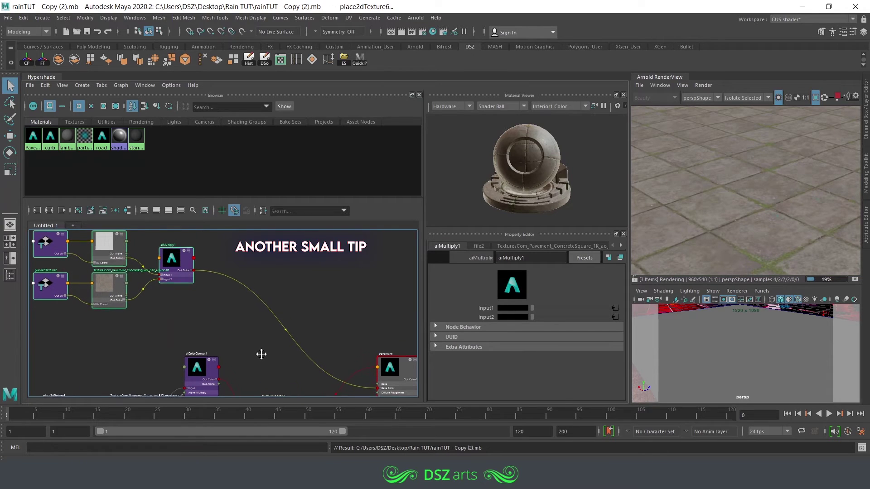
Step: Add a third colorComposite node beside aiMultiply1, set its Operation to Mix, and expand its ports
alt+middle_drag(260, 357, 256, 268)
click(193, 337)
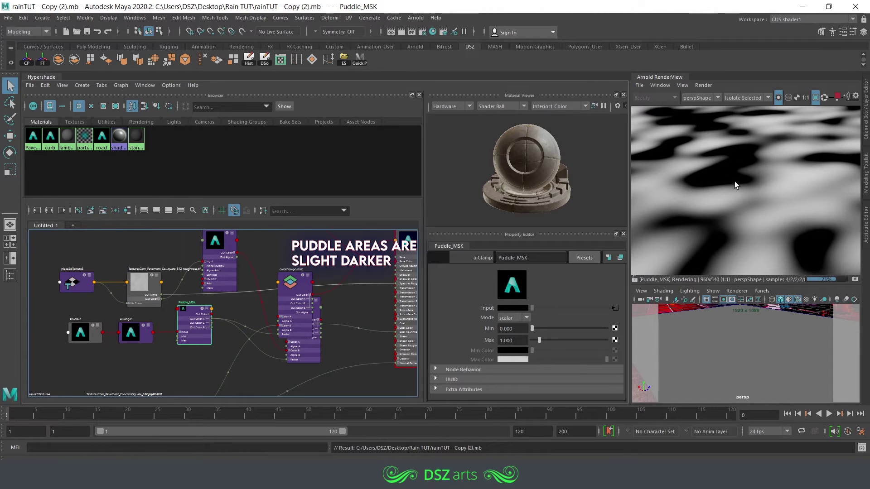
alt+middle_drag(290, 282, 288, 434)
click(127, 313)
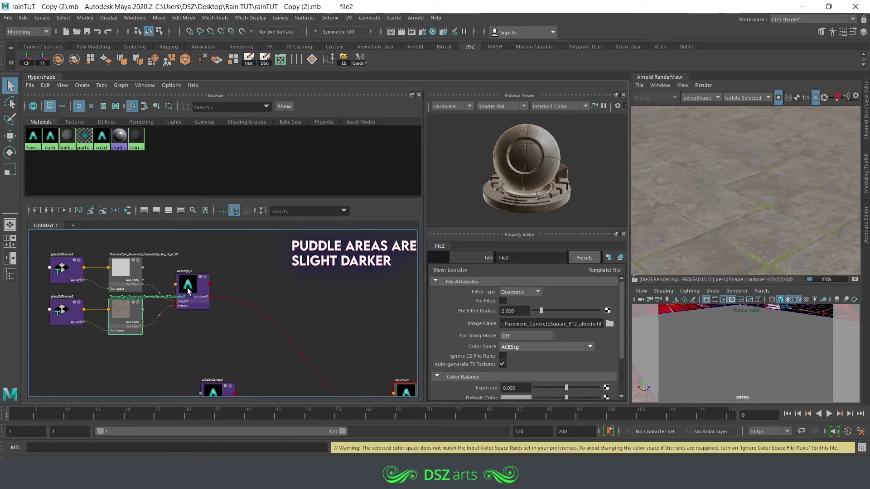
click(186, 287)
key(Tab)
text(colo)
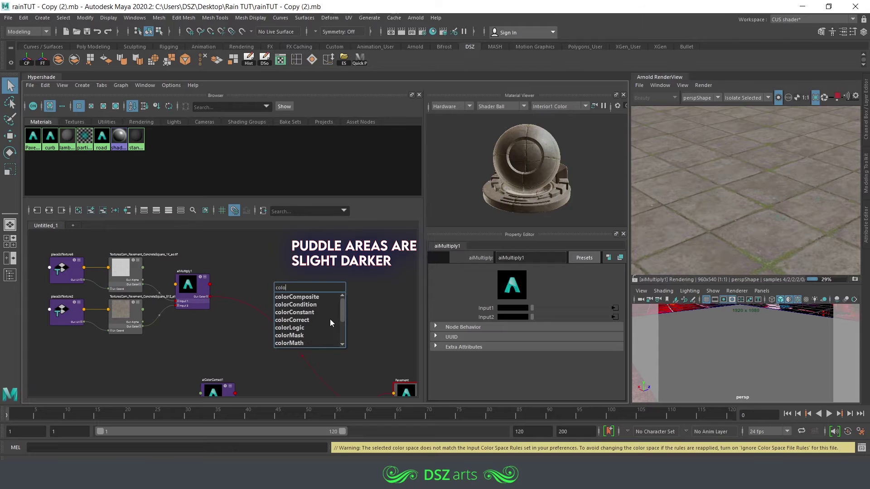
key(Return)
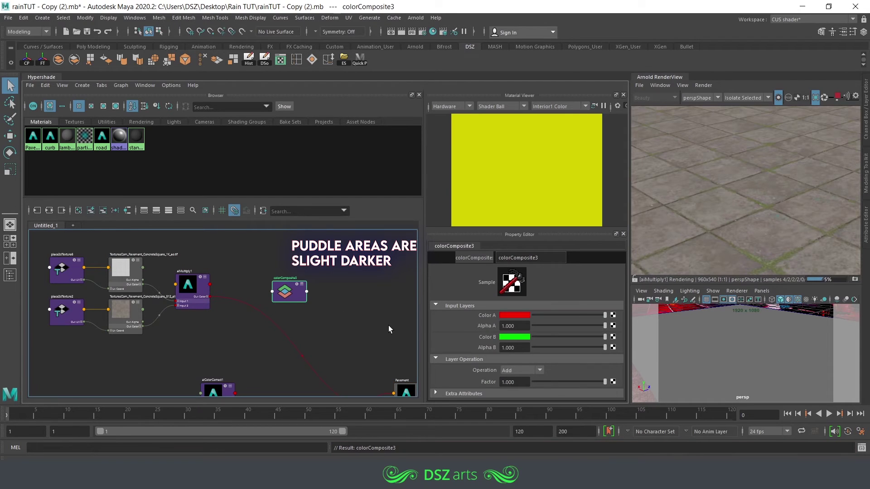
click(530, 371)
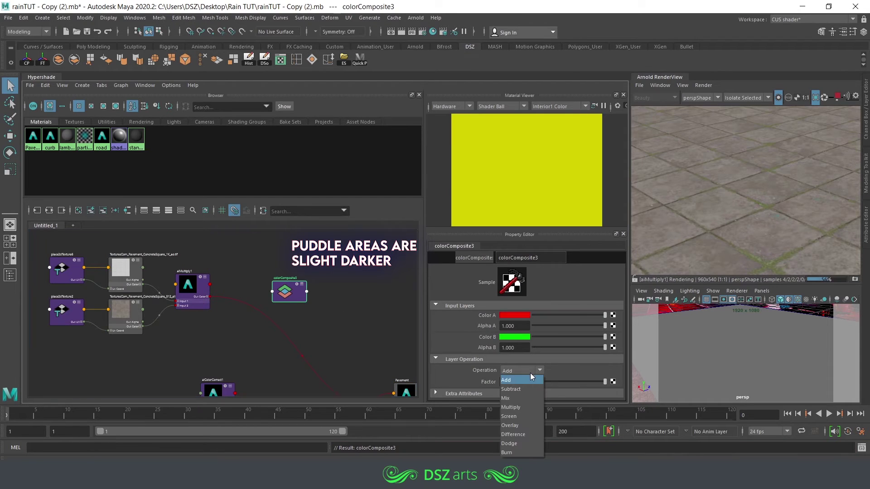
click(517, 399)
key(3)
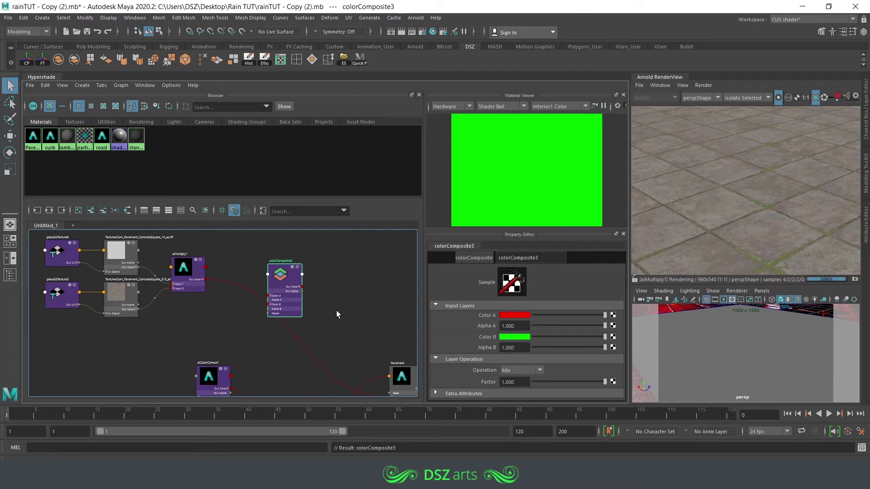
Step: Save the scene, move colorComposite3 beside Puddle_MSK, and connect the mask's Out Color R to its Factor
scroll(337, 311, down, 2)
key(ctrl+s)
drag(289, 293, 285, 356)
alt+middle_drag(285, 355, 297, 261)
drag(296, 261, 323, 288)
scroll(253, 341, up, 3)
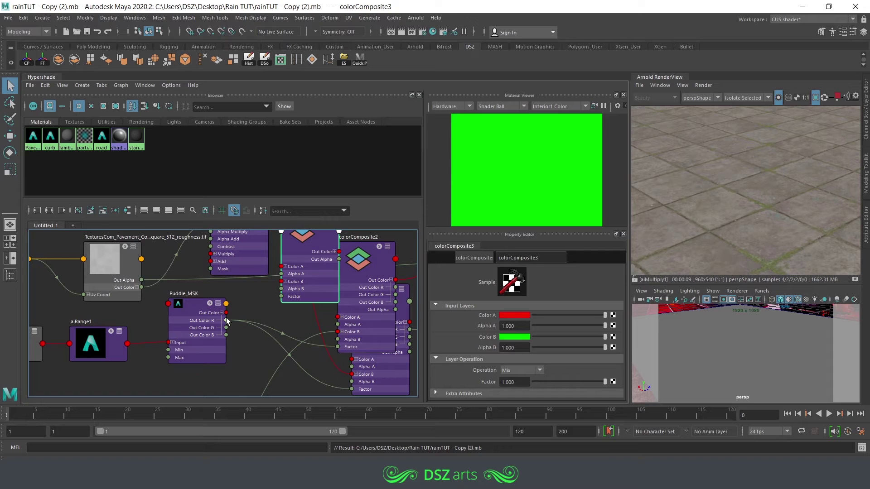
drag(265, 295, 281, 296)
scroll(323, 369, down, 4)
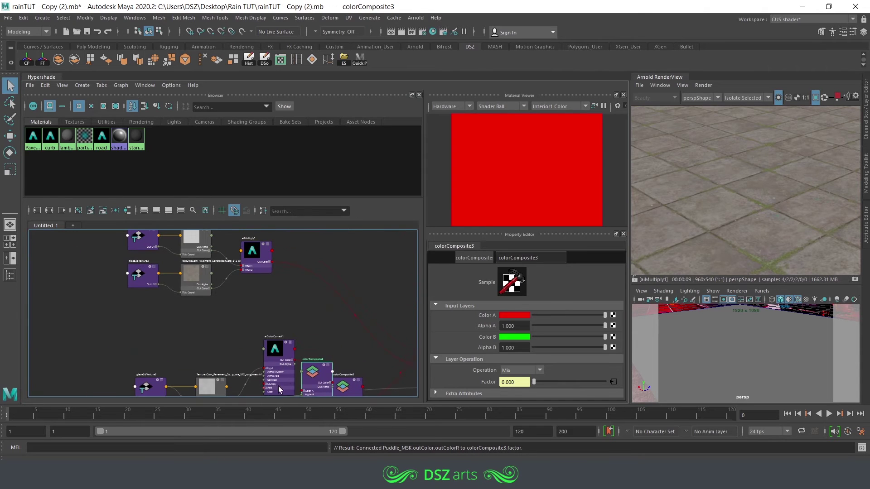
Step: Move colorComposite3 back up beside aiMultiply1, connect aiMultiply1's Out Color to its Color B, and save the scene
drag(323, 368, 363, 248)
scroll(303, 295, up, 2)
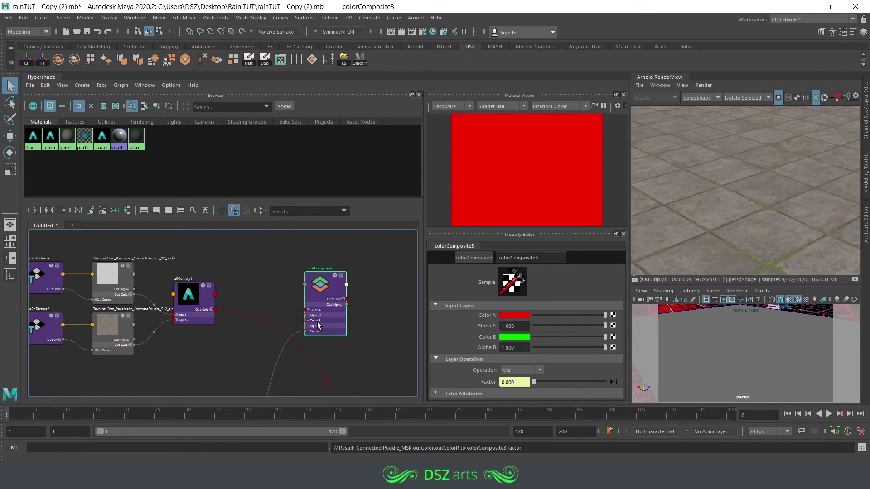
click(184, 301)
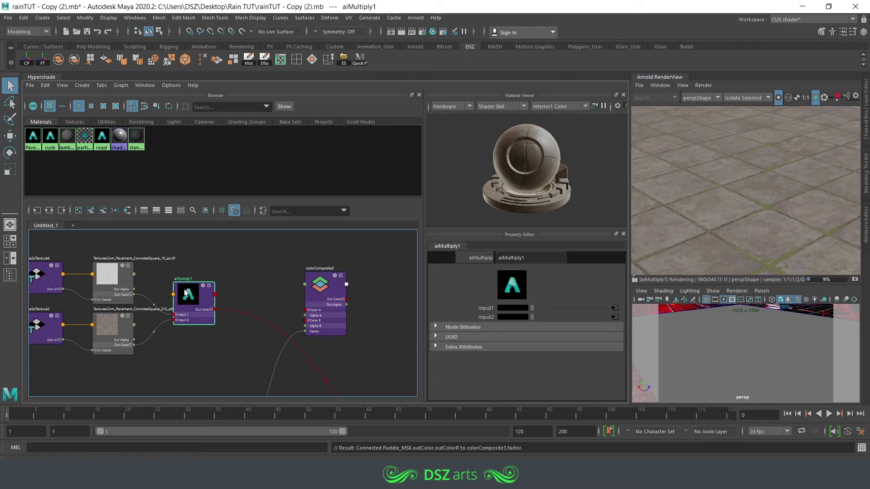
middle_drag(304, 355, 300, 243)
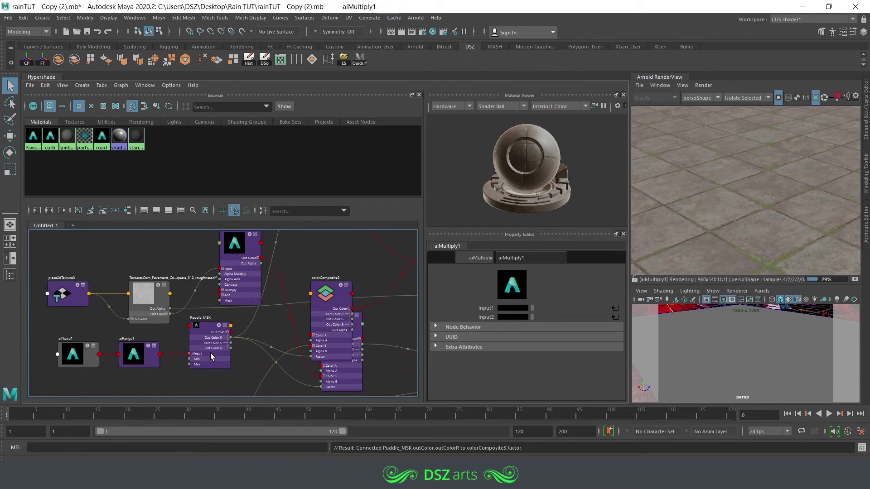
click(210, 353)
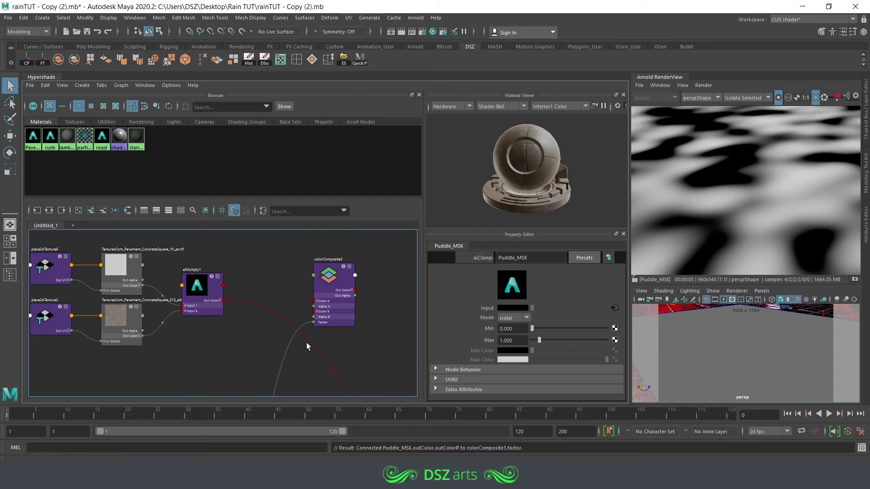
drag(224, 301, 319, 313)
key(ctrl+s)
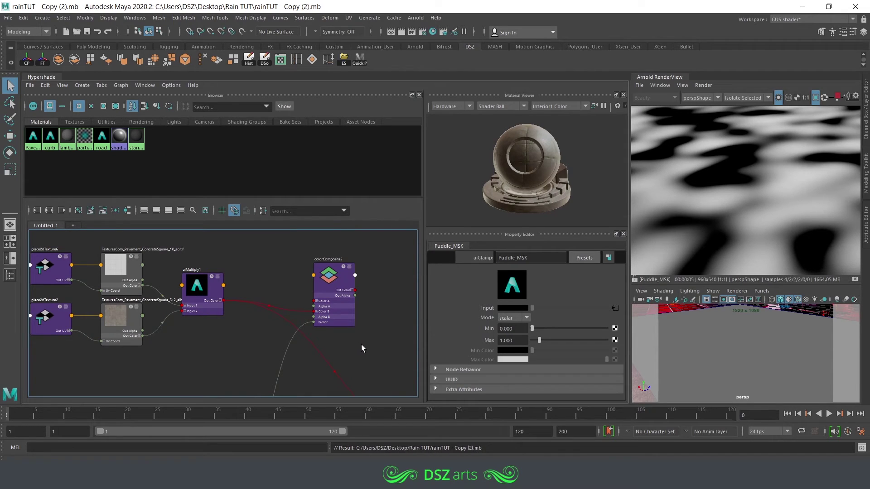
Step: Move colorComposite3 nearer the Pavement material, connect its Out Color to Base Color, and save the scene
alt+middle_drag(386, 340, 308, 316)
alt+right_drag(308, 316, 273, 289)
drag(264, 267, 267, 320)
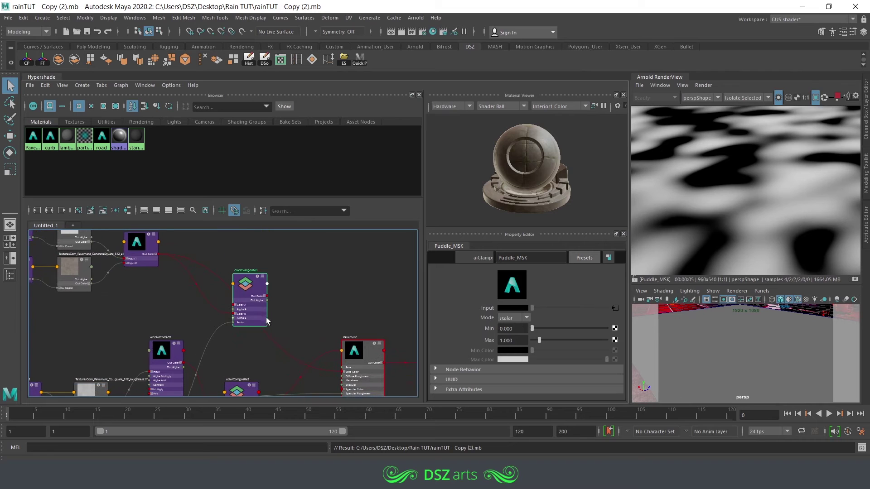
scroll(290, 308, up, 1)
drag(327, 296, 354, 384)
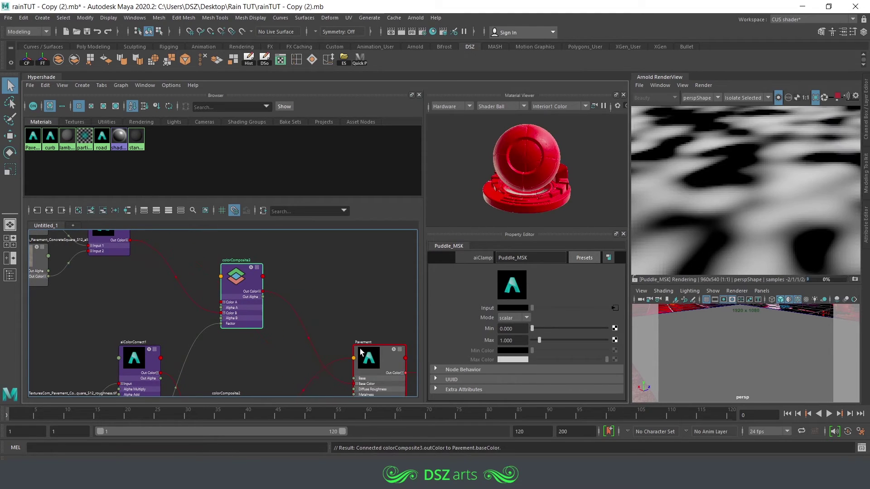
alt+middle_drag(342, 280, 366, 307)
key(ctrl+s)
Step: Isolate the colorComposite3 node in the render view and update the full scene
click(743, 97)
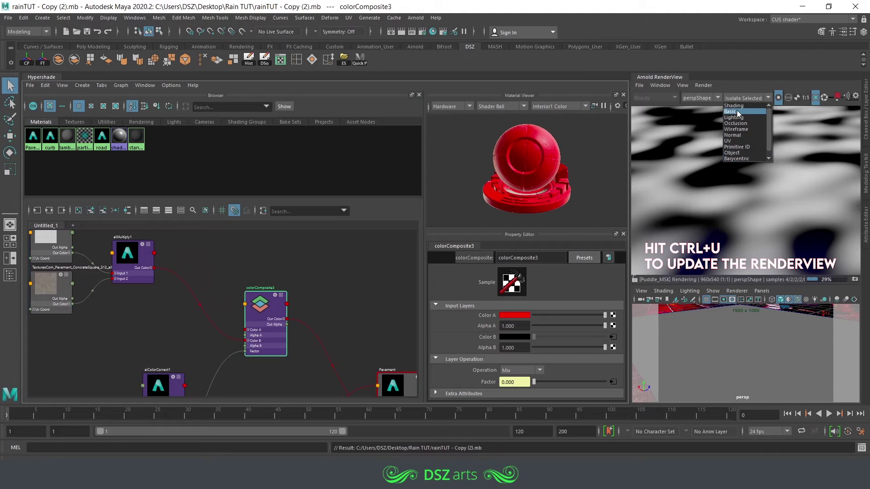
click(738, 159)
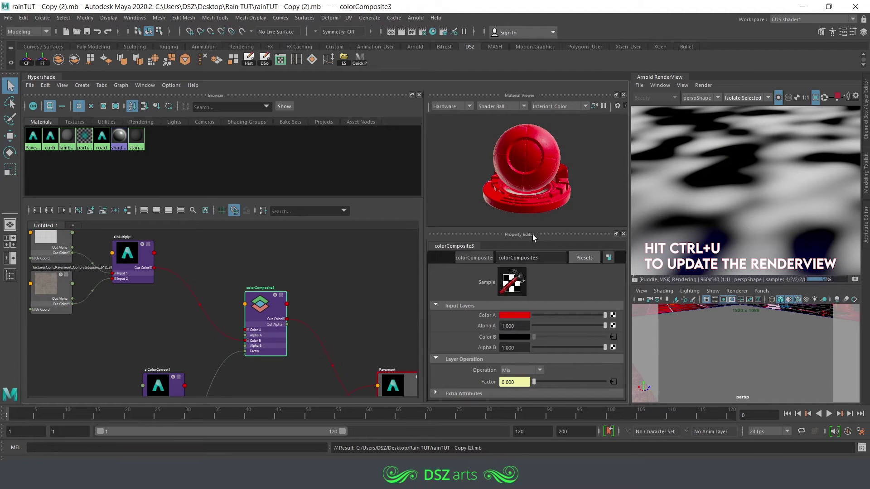
click(268, 331)
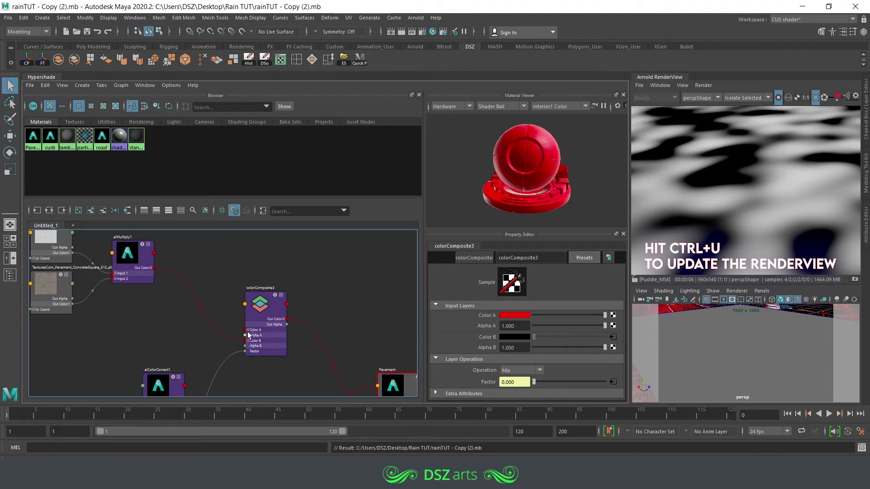
click(709, 99)
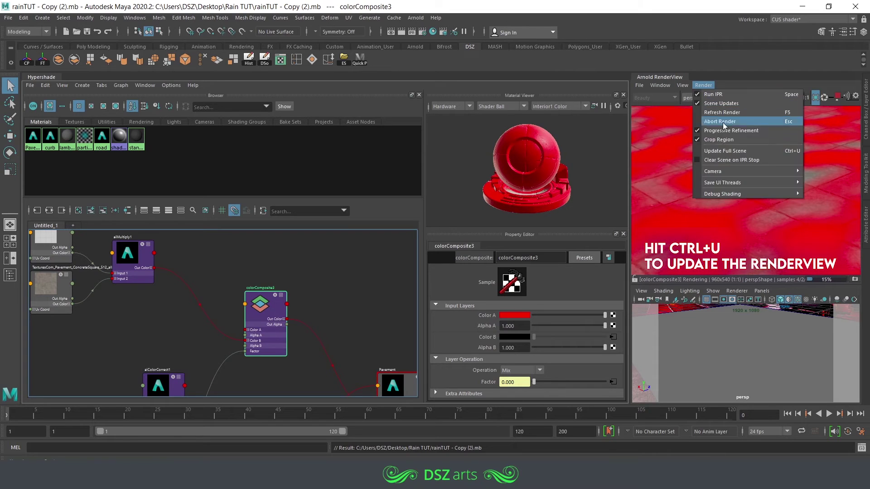
click(721, 150)
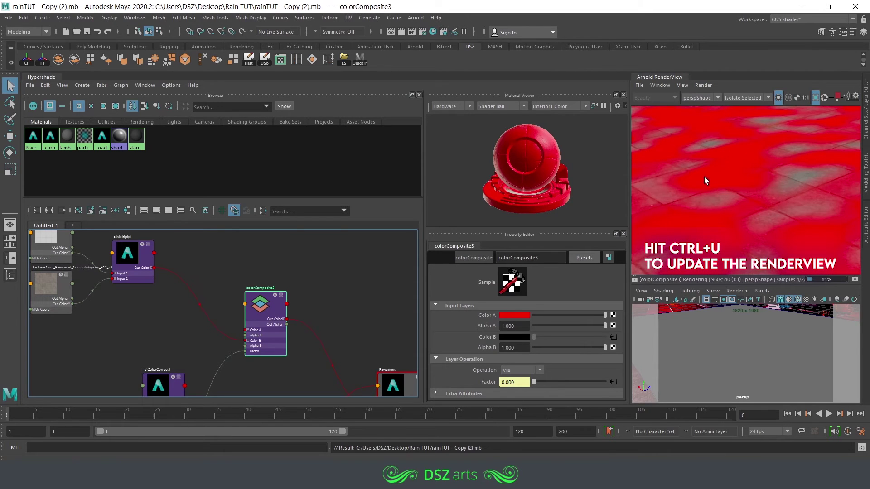
Step: Replace colorComposite3's red Color A with a brownish grey sampled from the rendered pavement using the eyedropper
click(290, 318)
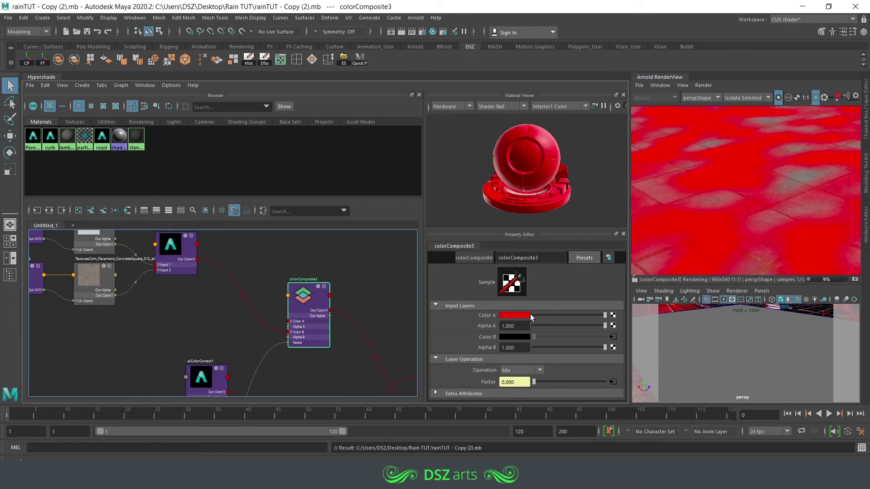
click(546, 315)
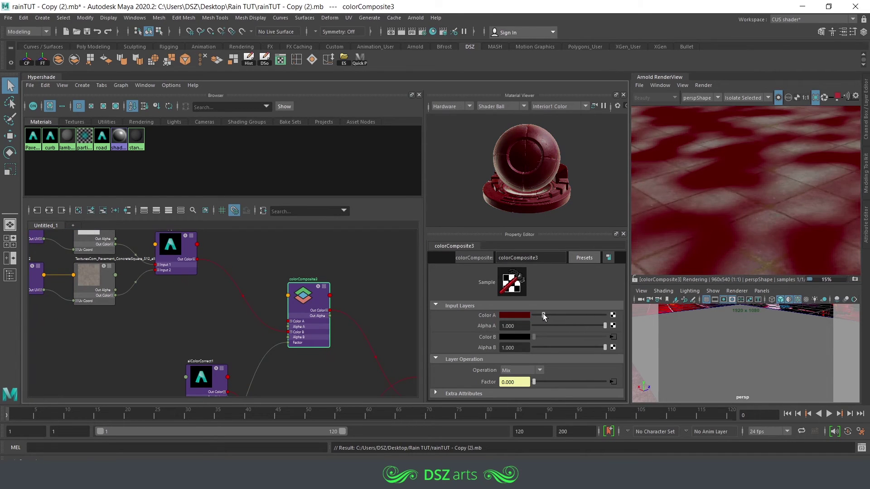
click(513, 314)
click(468, 308)
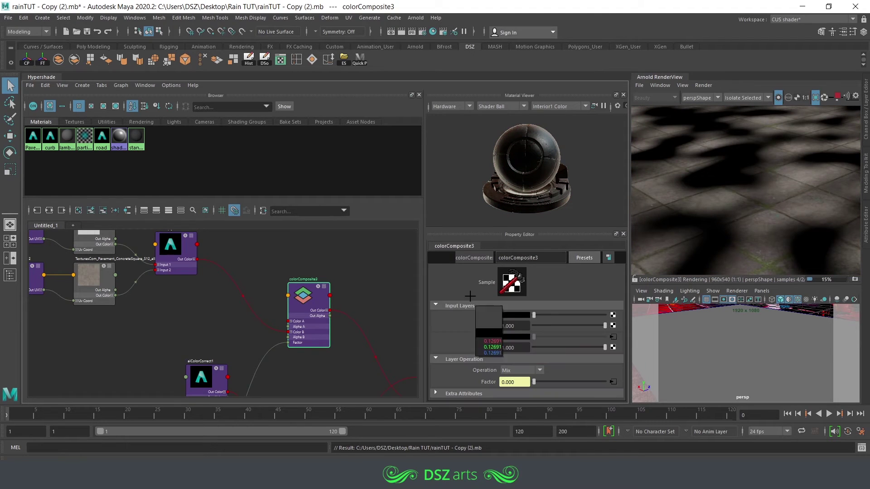
click(814, 181)
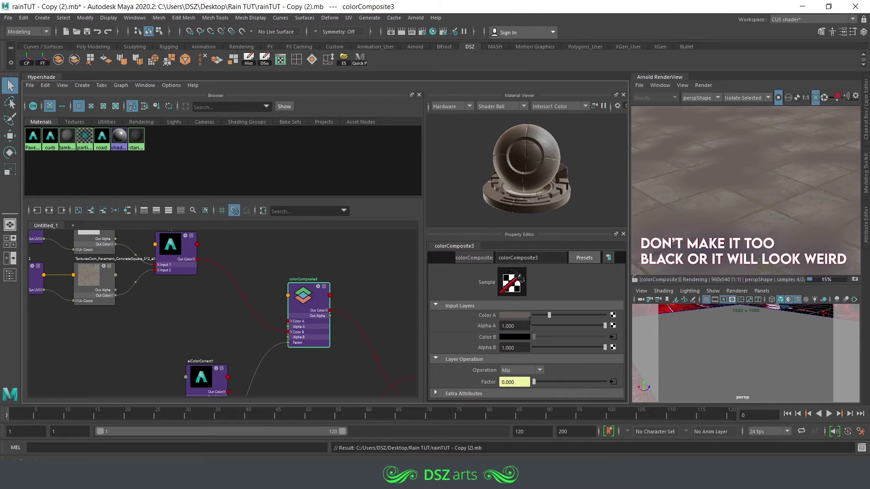
Step: Switch Color A's picker to HSV and darken the colour to a value of about 0.104
click(514, 315)
click(584, 376)
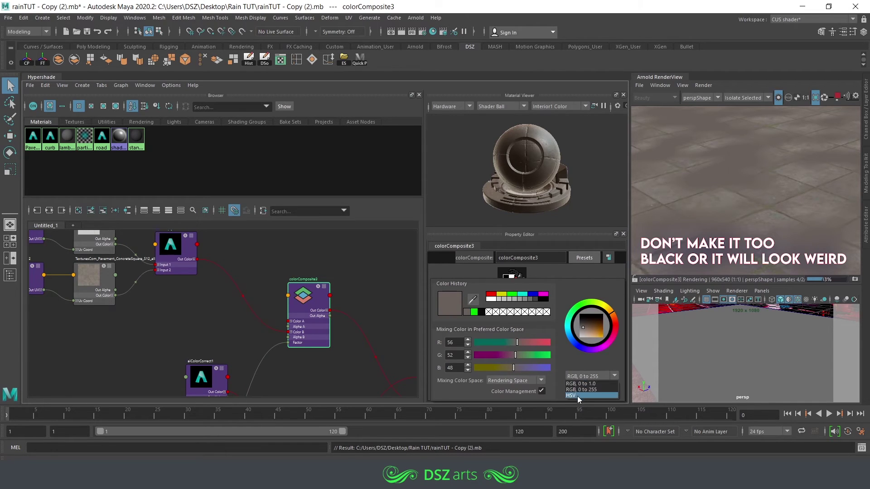
click(582, 401)
drag(517, 368, 504, 369)
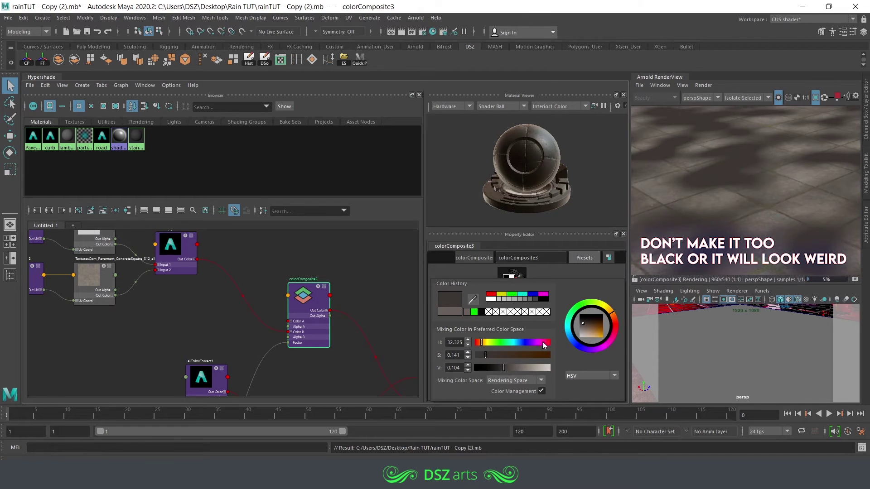
Step: Switch the render view's debug display back to Shading to check the full pavement material
alt+middle_drag(302, 271, 217, 228)
click(740, 98)
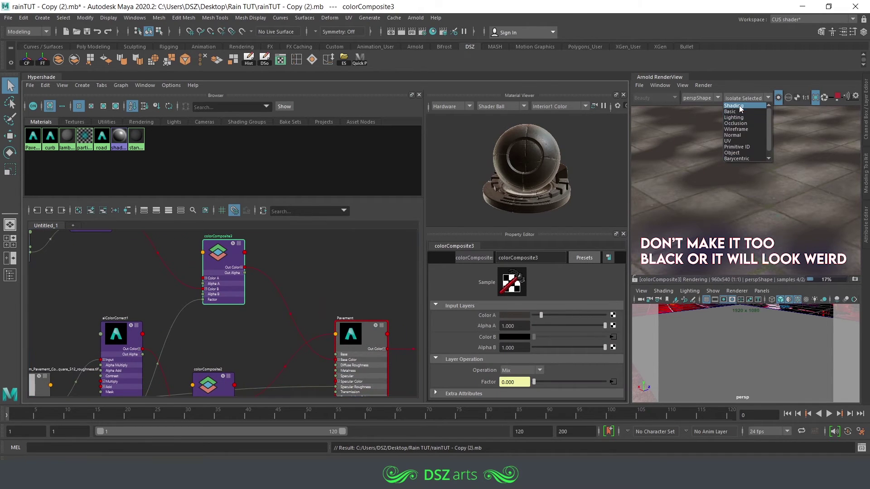
click(739, 106)
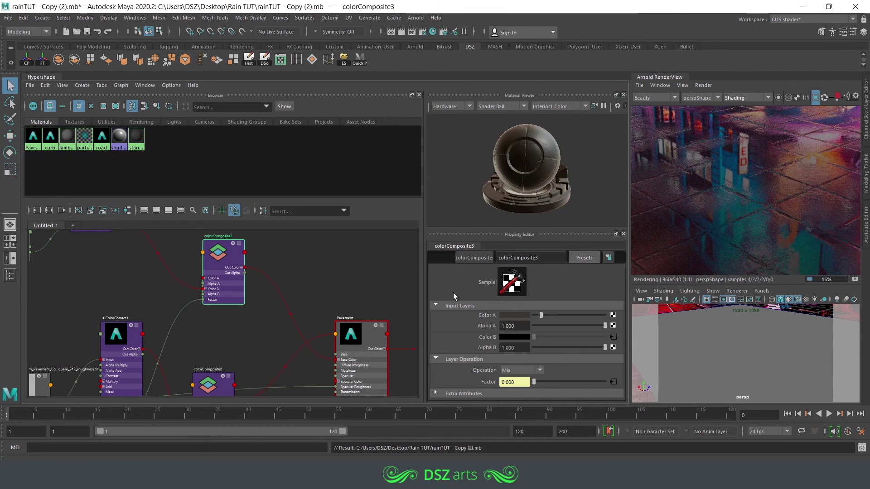
Step: Select Puddle_MSK and isolate it in the render view to inspect the puddle pattern
alt+middle_drag(263, 343, 355, 264)
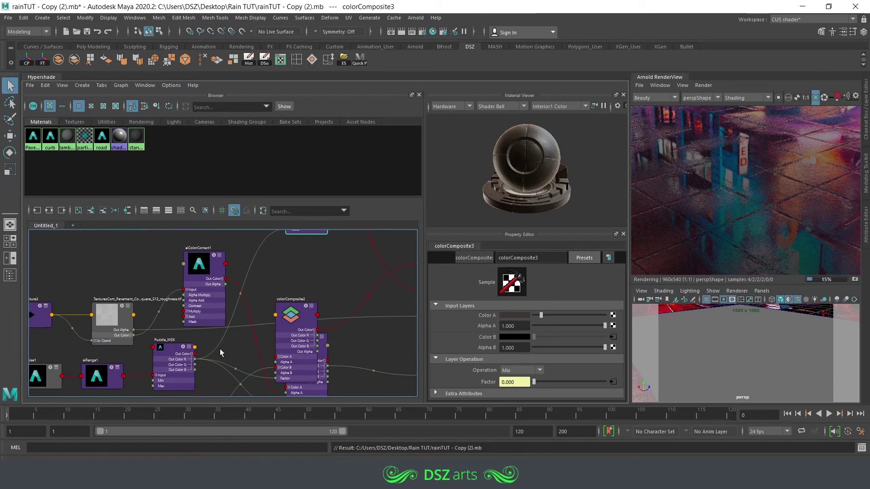
click(173, 368)
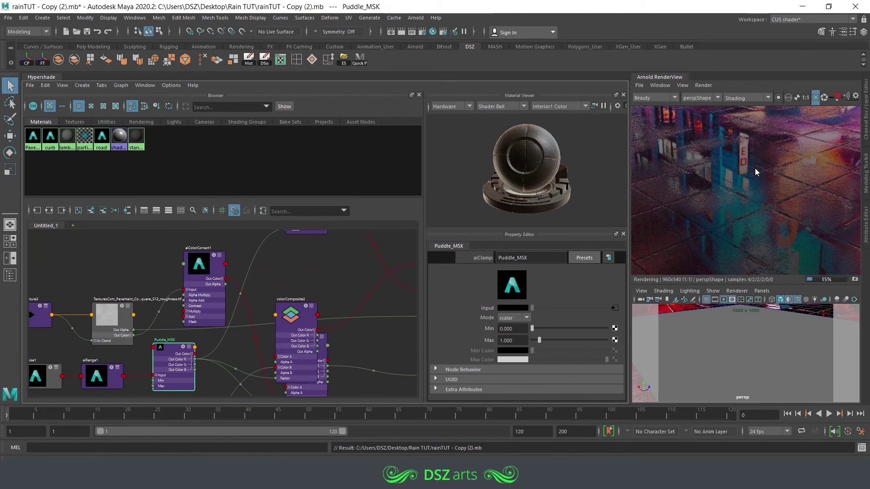
click(778, 97)
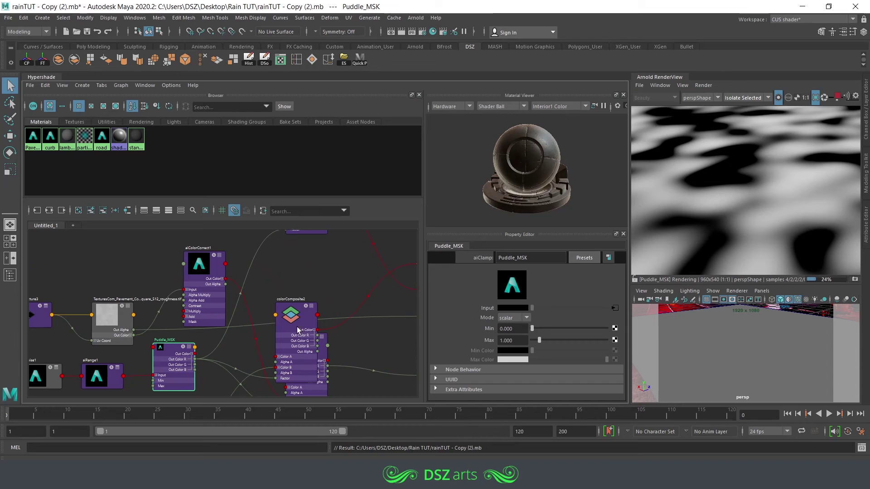
Step: Set aiNoise1's Scale to 0.5 on all three axes
click(42, 380)
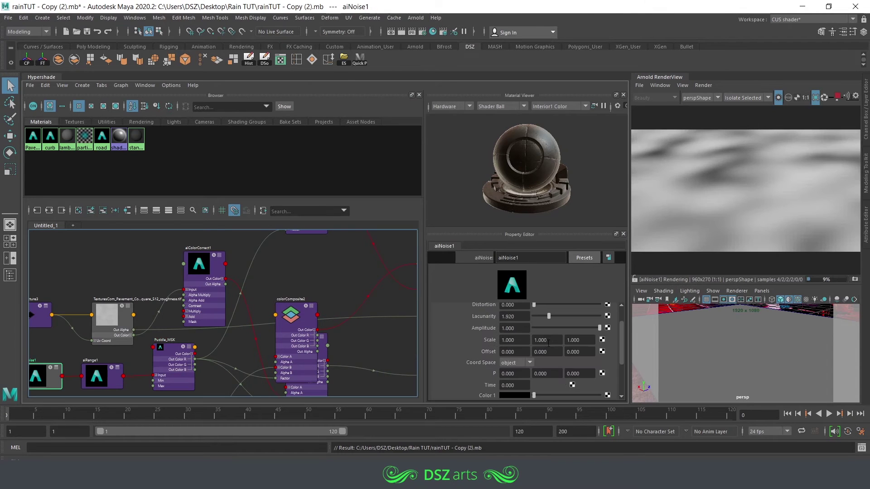
scroll(473, 335, up, 1)
ctrl+drag(519, 367, 505, 366)
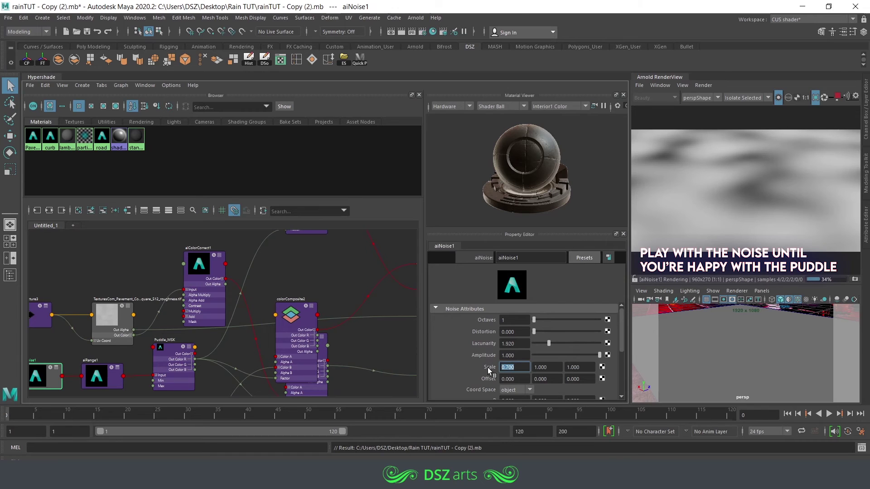
text(0.5)
key(Tab)
text(0.5)
key(Tab)
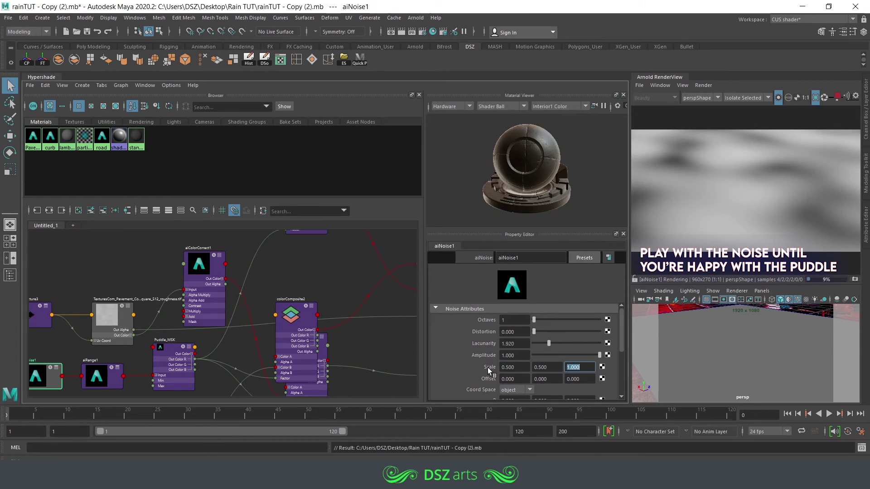
Step: Turn off the crop region with Puddle_MSK selected and return the render view to Shading display
click(173, 373)
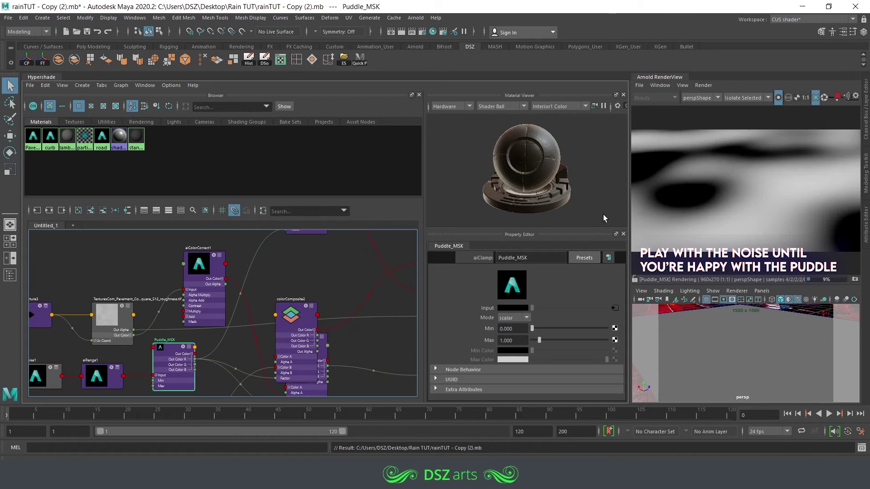
click(703, 85)
click(721, 139)
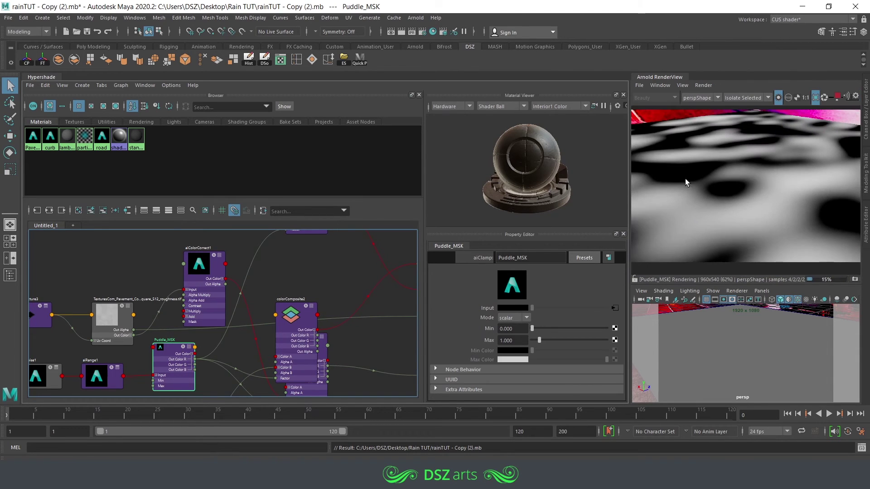
scroll(725, 218, down, 1)
click(745, 98)
click(738, 112)
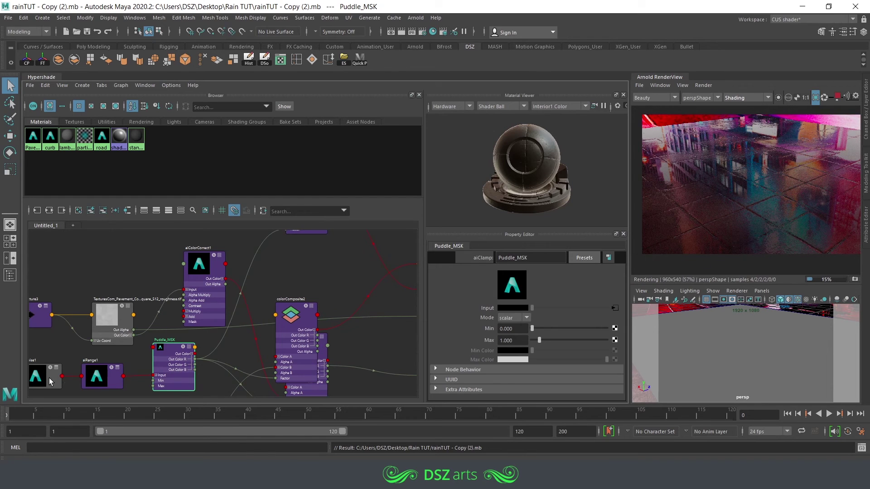
Step: Try a Scale of 2 on all three axes of aiNoise1
click(51, 382)
double_click(507, 368)
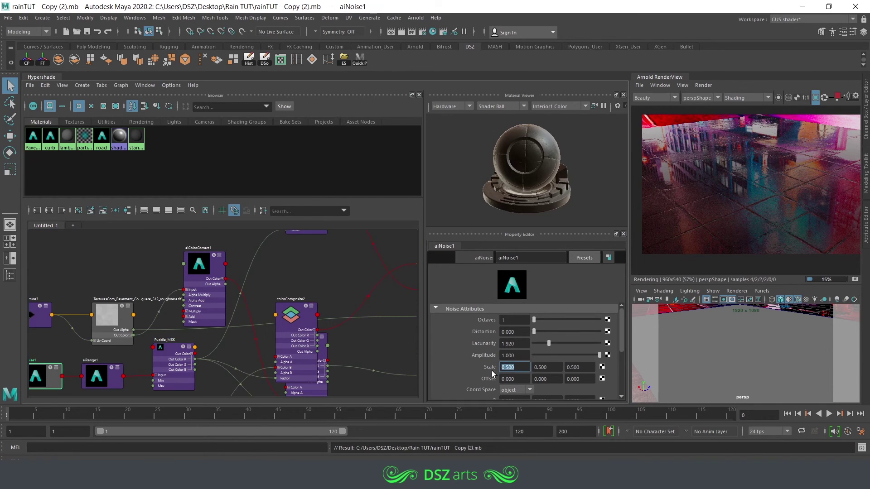
text(2)
key(Tab)
text(2)
key(Tab)
text(2)
key(Return)
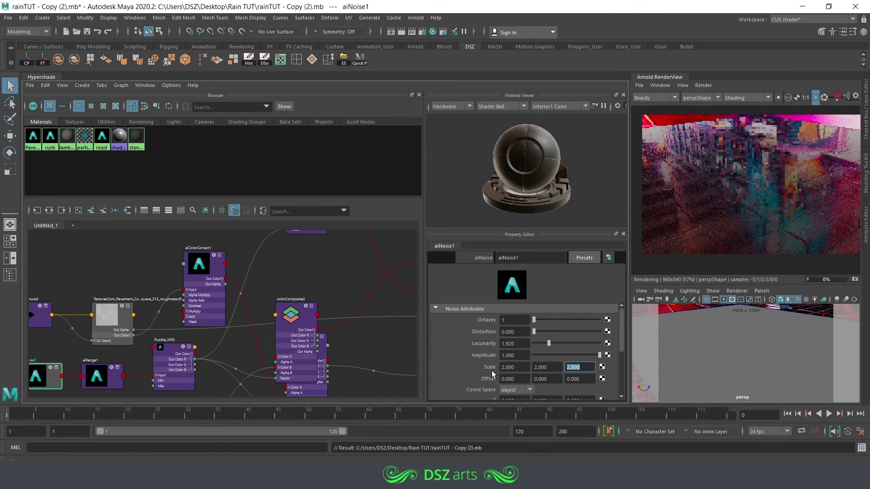
Step: Set aiNoise1's Scale to 0.8 on all three axes
alt+right_drag(730, 322, 717, 310)
alt+drag(736, 324, 718, 325)
alt+right_drag(717, 325, 749, 326)
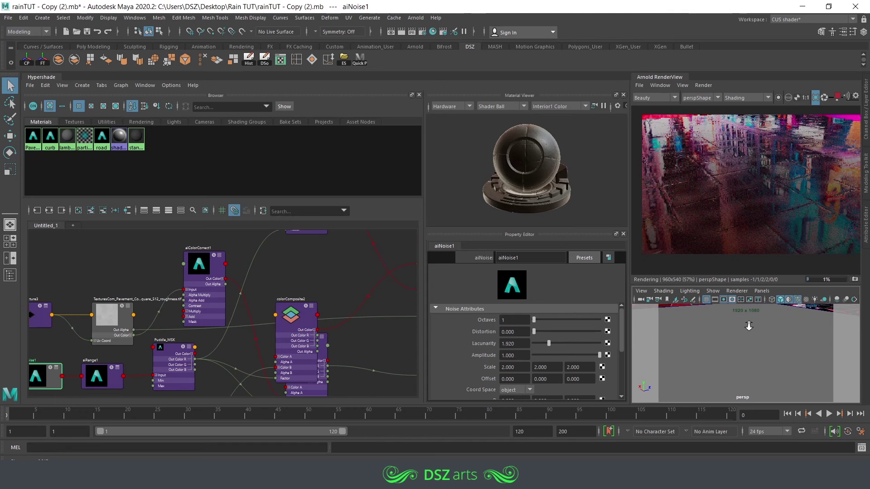
drag(519, 367, 460, 360)
text(.8)
key(Tab)
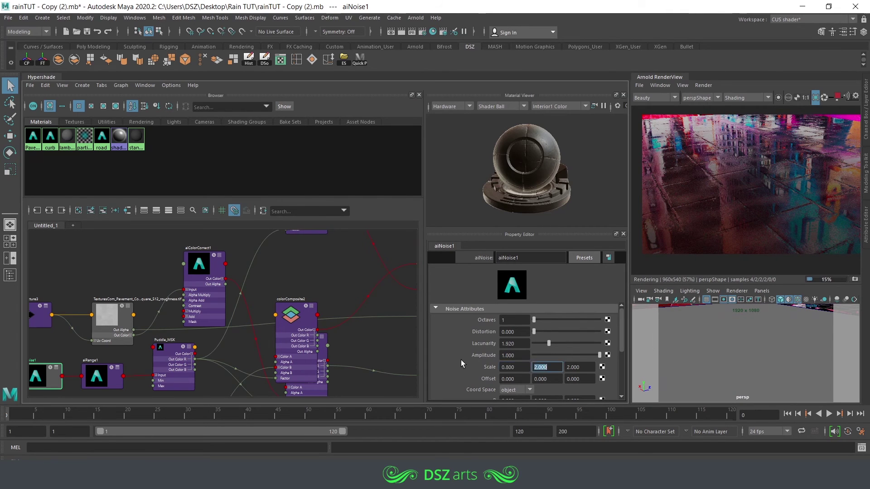
text(.8)
key(Tab)
text(.8)
key(Return)
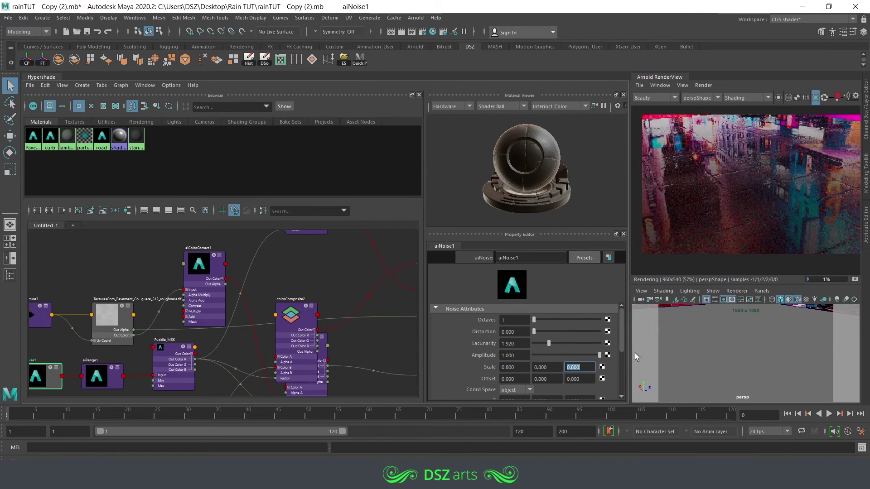
Step: Reframe the perspective camera on the whole pavement and examine the puddle reflections closely in the render
mouse_move(782, 355)
alt+mouse_down()
mouse_move(752, 358)
mouse_move(781, 350)
alt+mouse_up()
scroll(785, 341, down, 3)
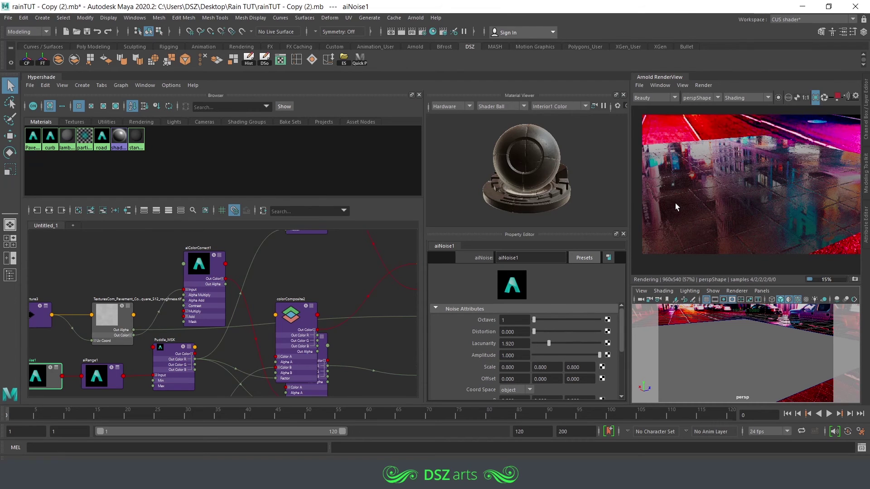
scroll(686, 204, up, 2)
middle_drag(690, 205, 754, 222)
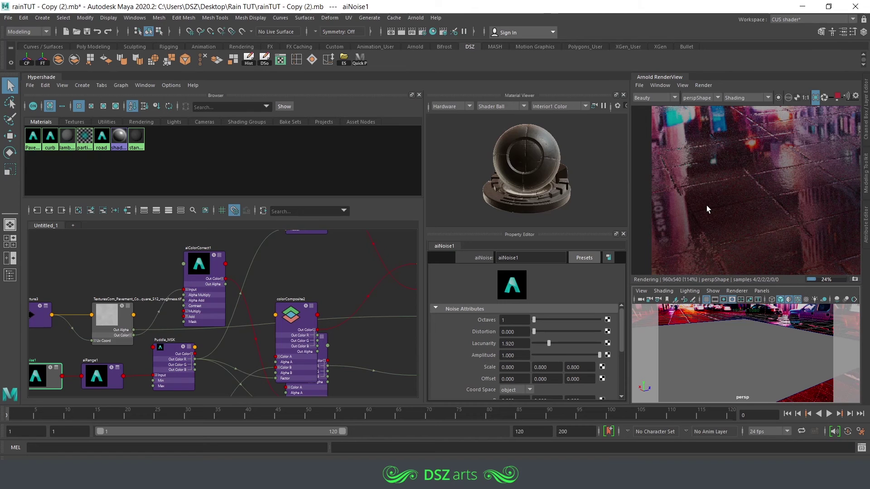
middle_drag(762, 173, 722, 198)
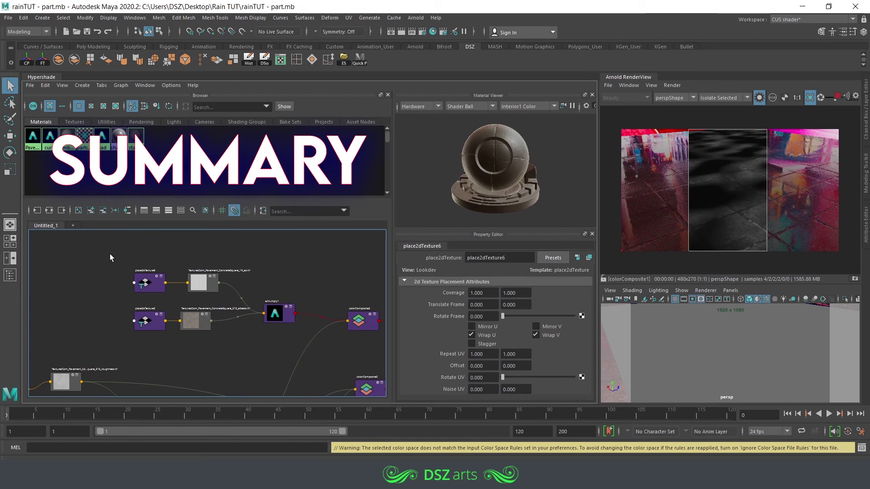
Step: Review the finished network by isolating aiMultiply1, colorComposite3, and the aiNoise1 node feeding Puddle_MSK in the cropped render
drag(91, 256, 292, 341)
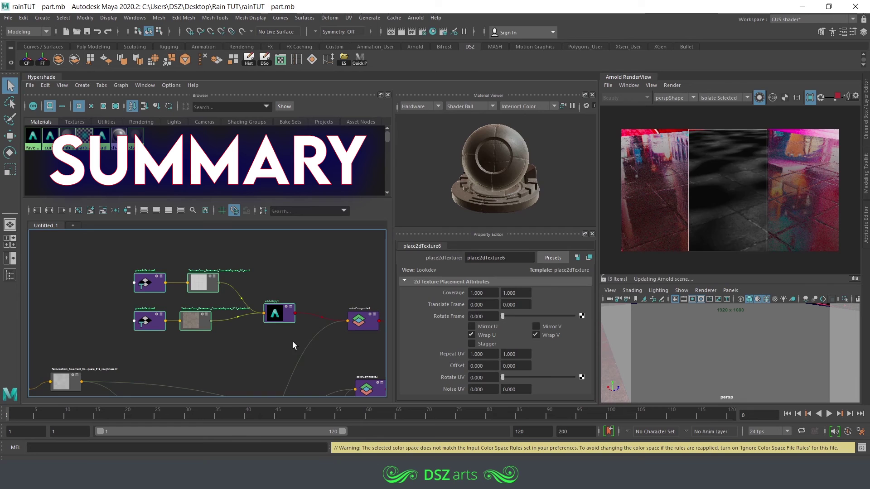
click(281, 314)
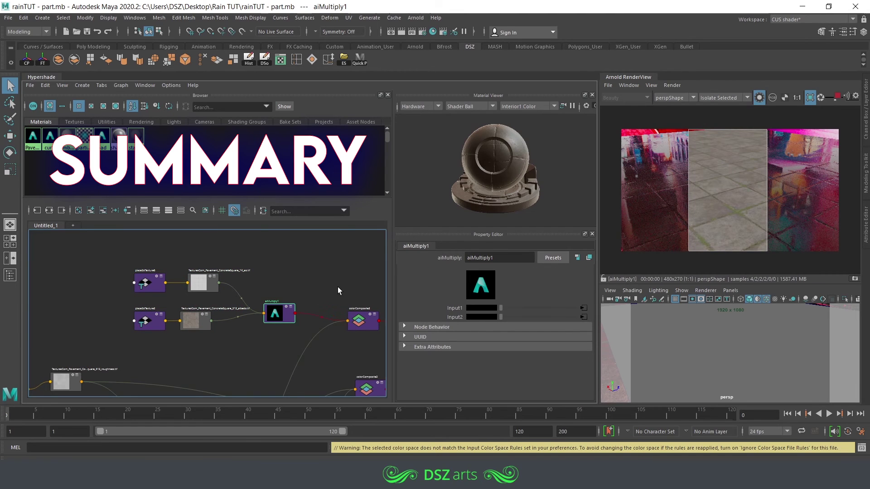
alt+middle_drag(341, 286, 207, 265)
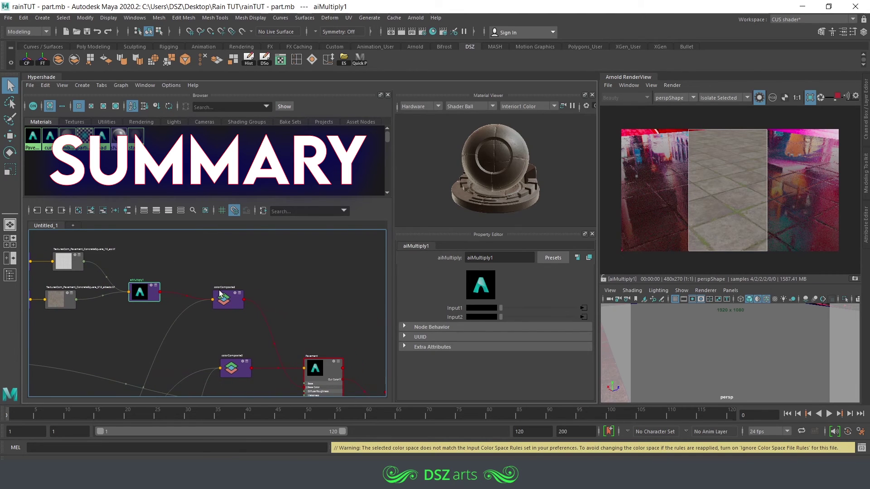
click(231, 303)
alt+middle_drag(232, 335, 333, 267)
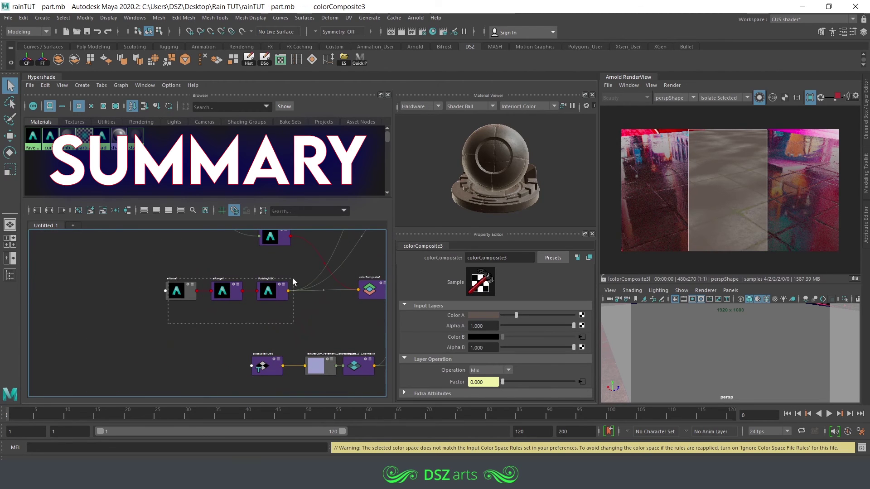
click(277, 290)
click(192, 295)
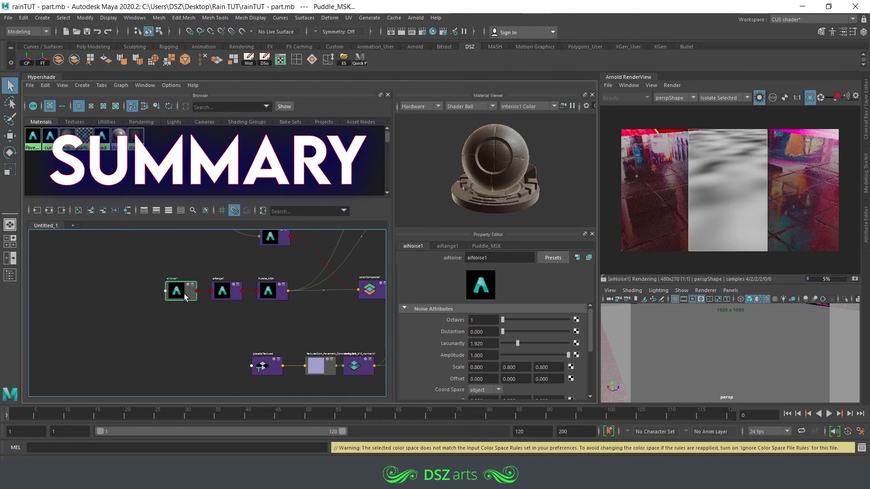
Step: Review the puddle mask chain by isolating aiRange1 and Puddle_MSK, plus the colorComposite3 base color blend, in the render
click(228, 292)
click(271, 292)
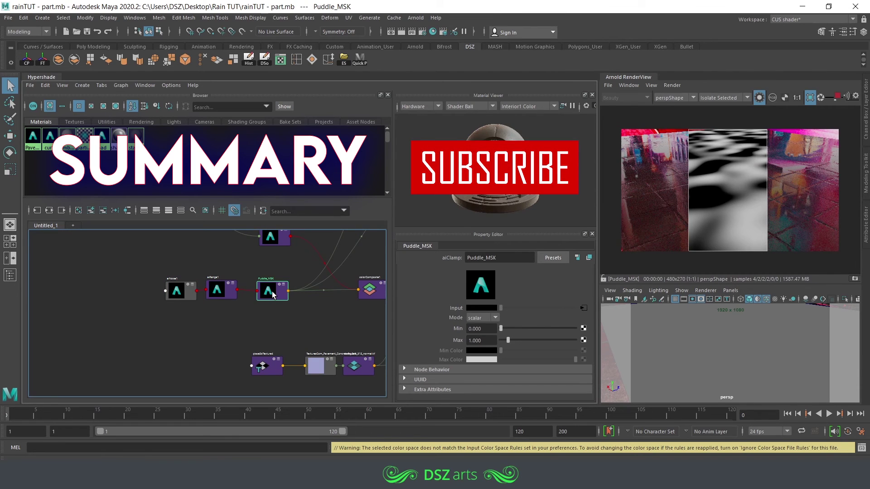
alt+middle_drag(351, 236, 216, 399)
click(306, 275)
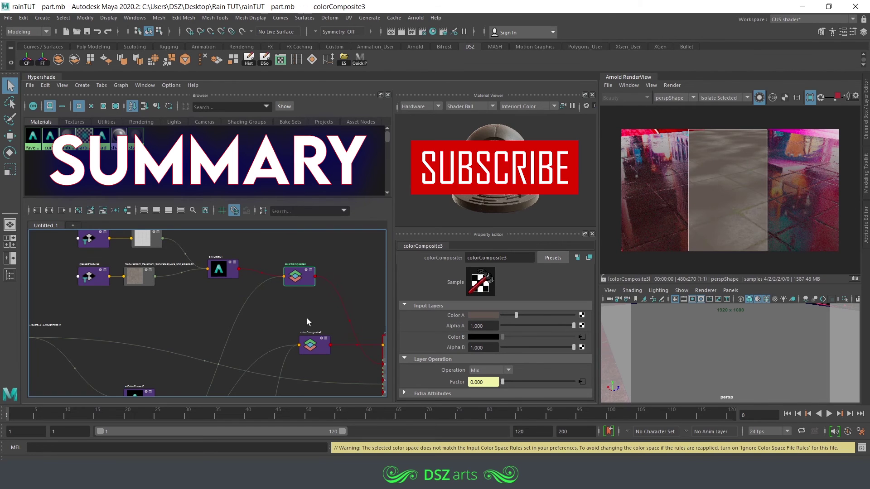
Step: Trace the roughness texture from its placement node to Pavement's Specular Roughness input and isolate file3 in the render
alt+middle_drag(262, 331, 395, 247)
alt+middle_drag(171, 235, 252, 271)
drag(254, 267, 150, 324)
alt+middle_drag(315, 264, 99, 258)
alt+middle_drag(312, 294, 196, 274)
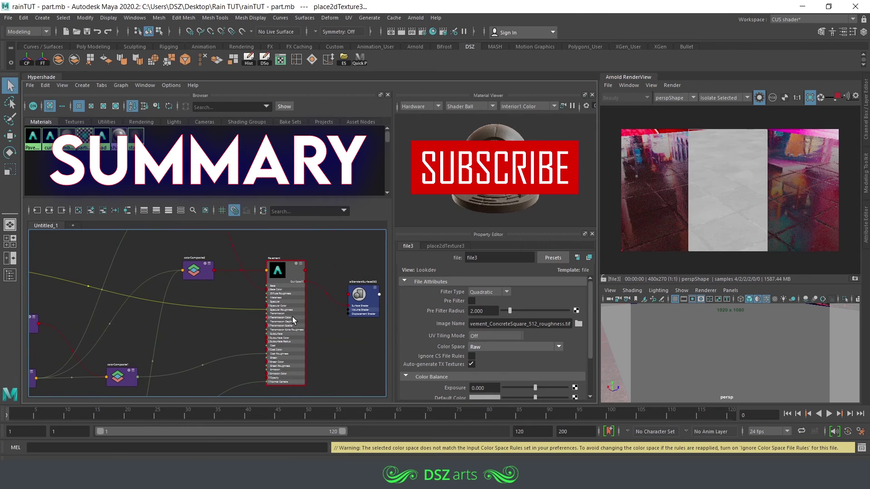
scroll(286, 317, up, 5)
scroll(284, 316, down, 4)
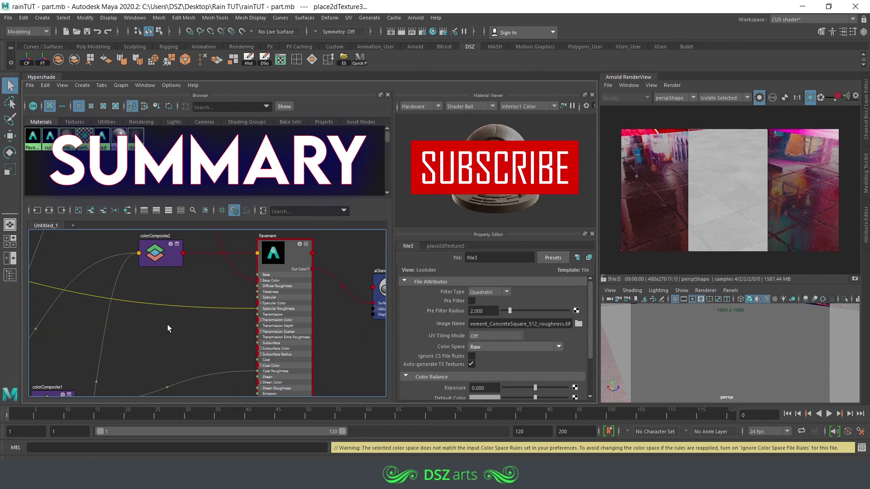
alt+middle_drag(167, 324, 403, 356)
scroll(219, 323, down, 2)
alt+middle_drag(187, 315, 303, 270)
alt+middle_drag(167, 258, 173, 309)
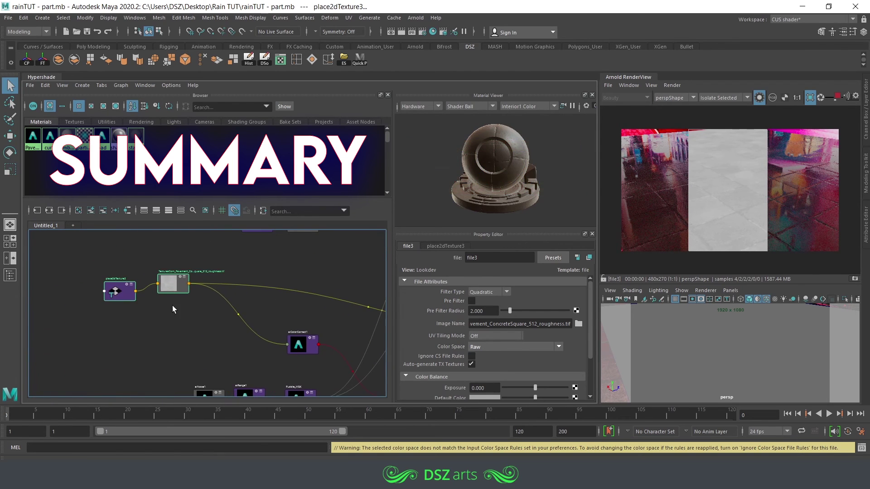
drag(171, 246, 171, 246)
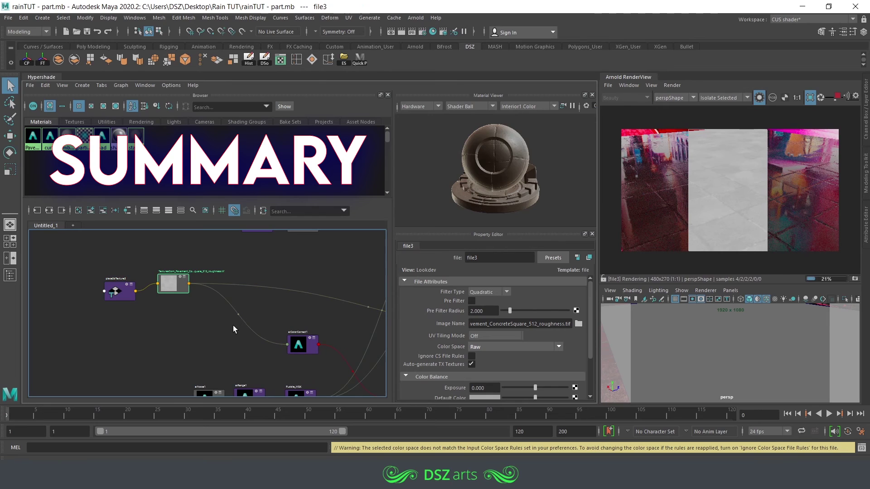
Step: Review the coat roughness branch by isolating aiColorCorrect1, colorComposite1 and the Pavement material in the render
click(303, 353)
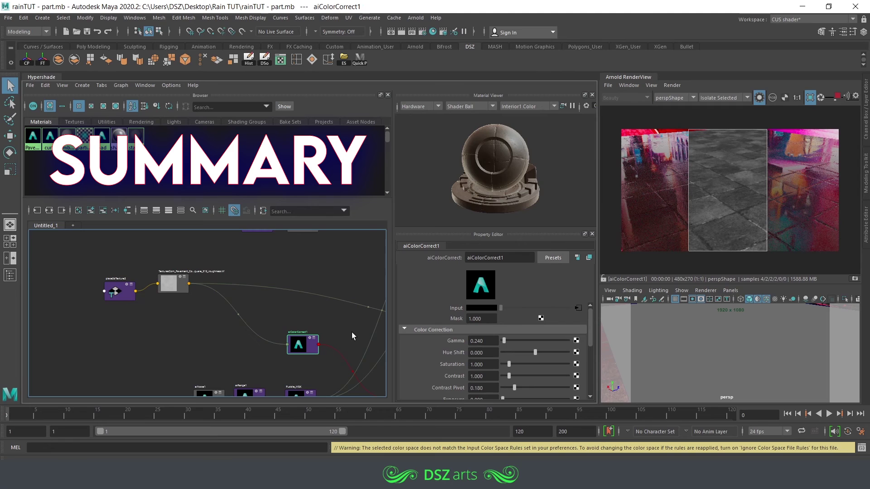
alt+middle_drag(351, 332, 237, 270)
click(276, 311)
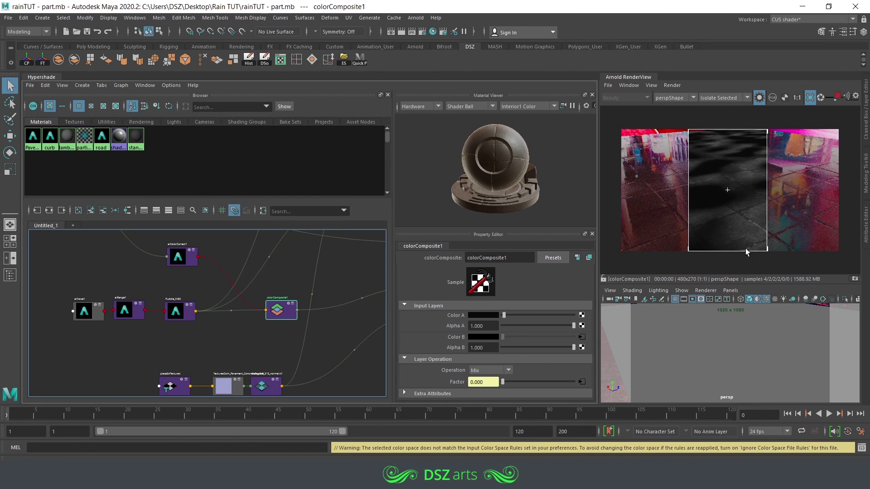
alt+middle_drag(345, 334, 162, 345)
click(260, 306)
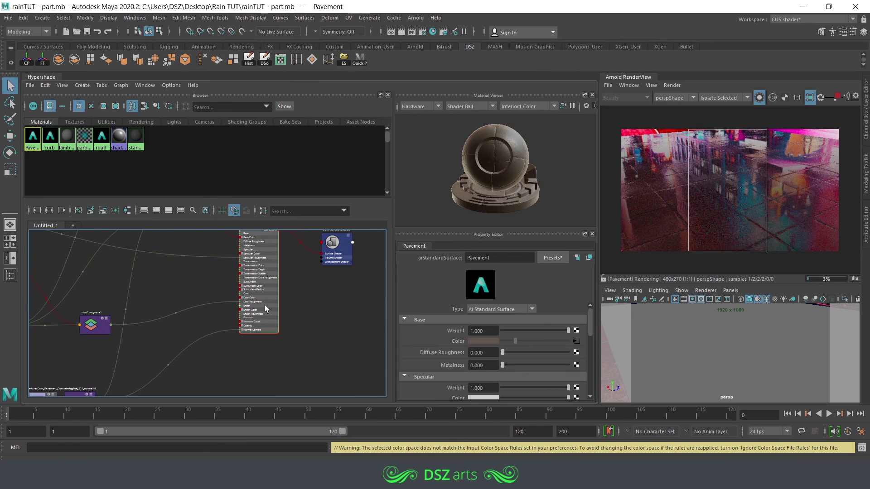
Step: Select the normal map's place2dTexture4, file4 and bump2d nodes and trace their connections towards Pavement's Normal Camera input
alt+middle_drag(149, 340, 314, 301)
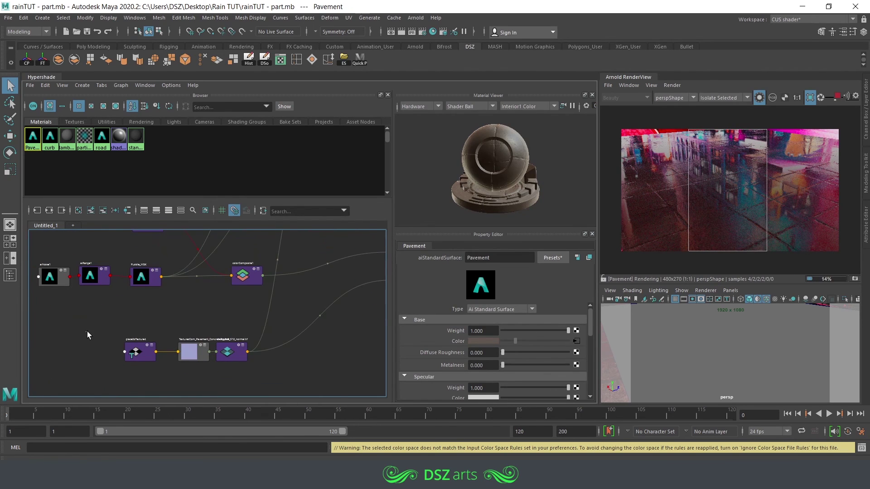
drag(85, 331, 256, 380)
alt+middle_drag(326, 344, 197, 392)
scroll(267, 359, up, 2)
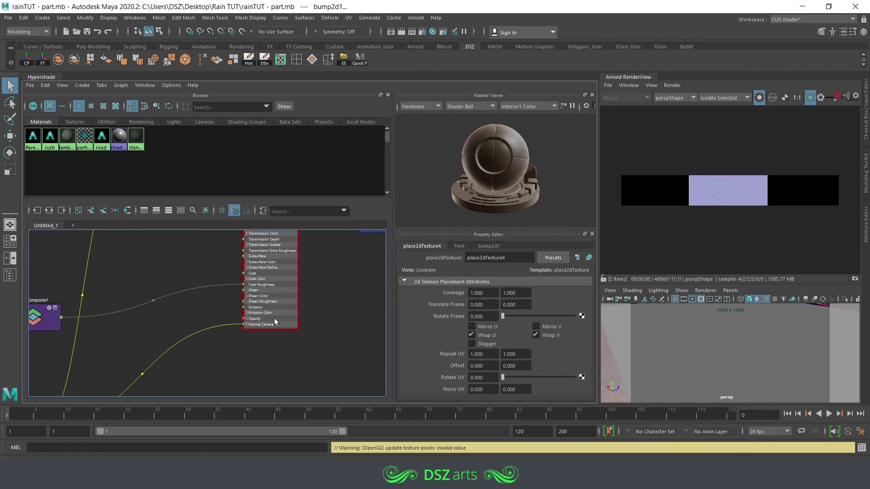
click(279, 317)
Step: Review the normal map branch by following the bump node into colorComposite2 and inspecting the Puddle_MSK node that masks it
click(660, 157)
alt+middle_drag(149, 372, 253, 383)
scroll(304, 320, down, 3)
click(240, 364)
alt+right_drag(274, 307, 325, 313)
click(292, 281)
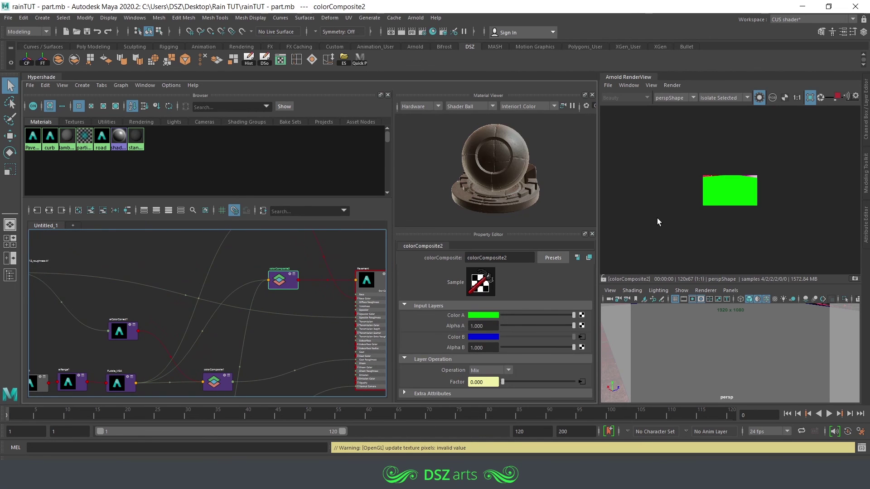
alt+middle_drag(148, 369, 188, 328)
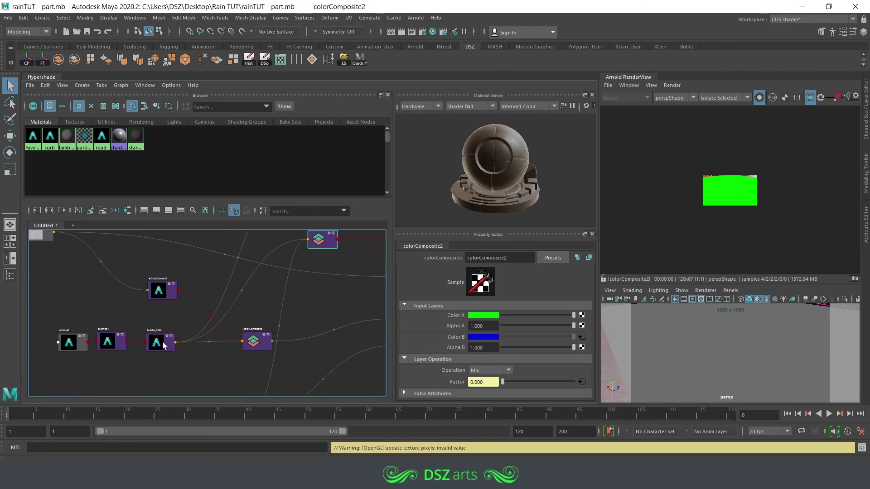
click(157, 346)
alt+middle_drag(341, 284, 289, 332)
click(269, 287)
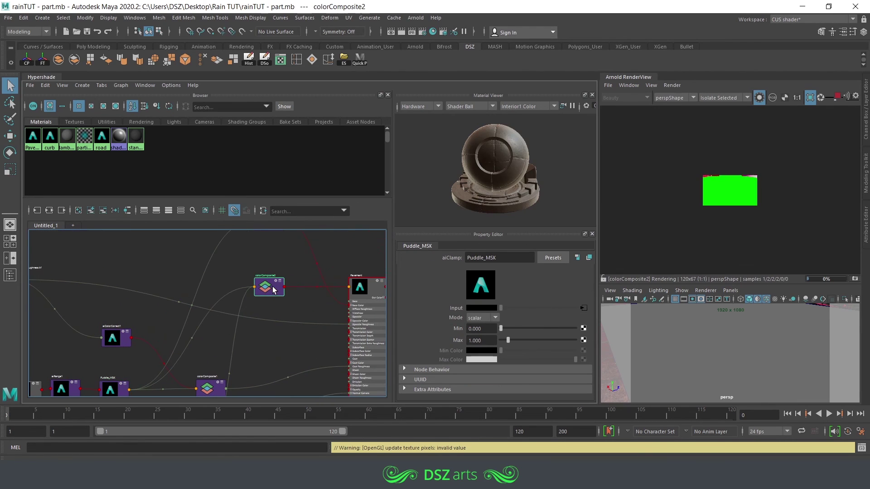
Step: Isolate the Pavement material in the render and restore the full, uncropped 480x270 preview
alt+middle_drag(367, 338, 305, 323)
click(305, 323)
scroll(730, 183, up, 8)
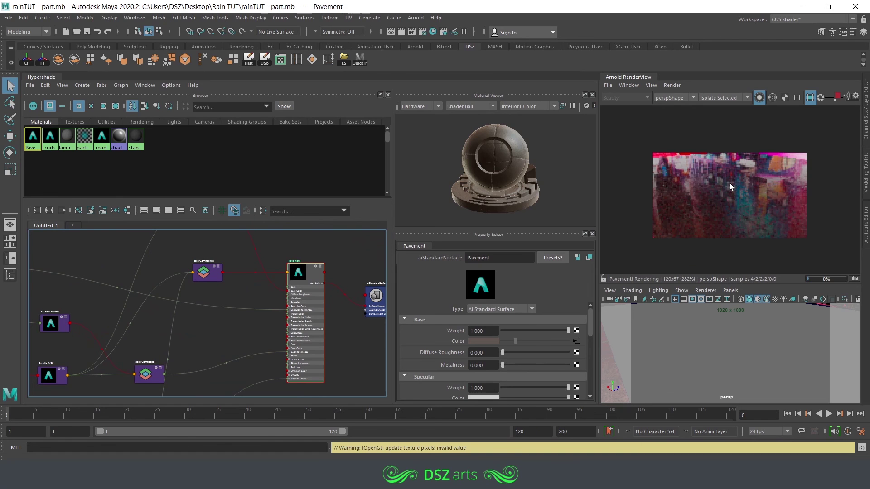
click(655, 86)
click(690, 168)
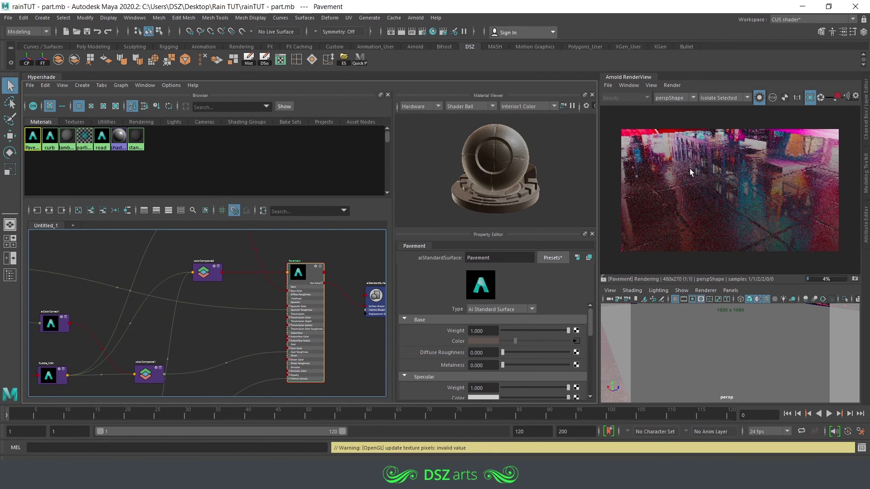